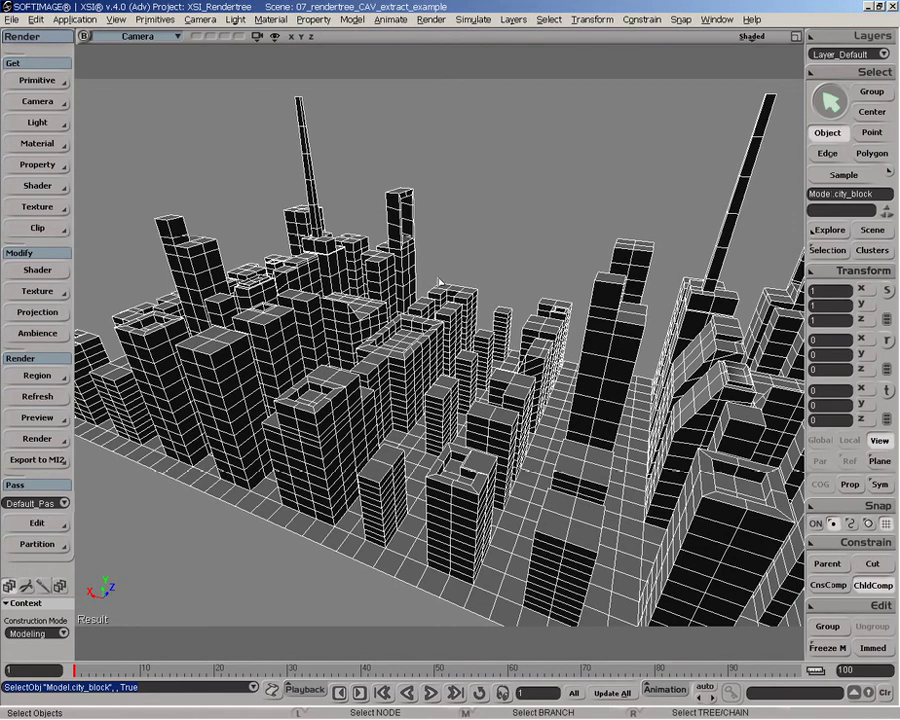
Step: With the Polygon filter, rectangle-select all flat street polygons along the city block's ground line
{"action": "key", "text": "o"}
{"action": "left_click_drag", "start_coordinate": [495, 255], "coordinate": [380, 190]}
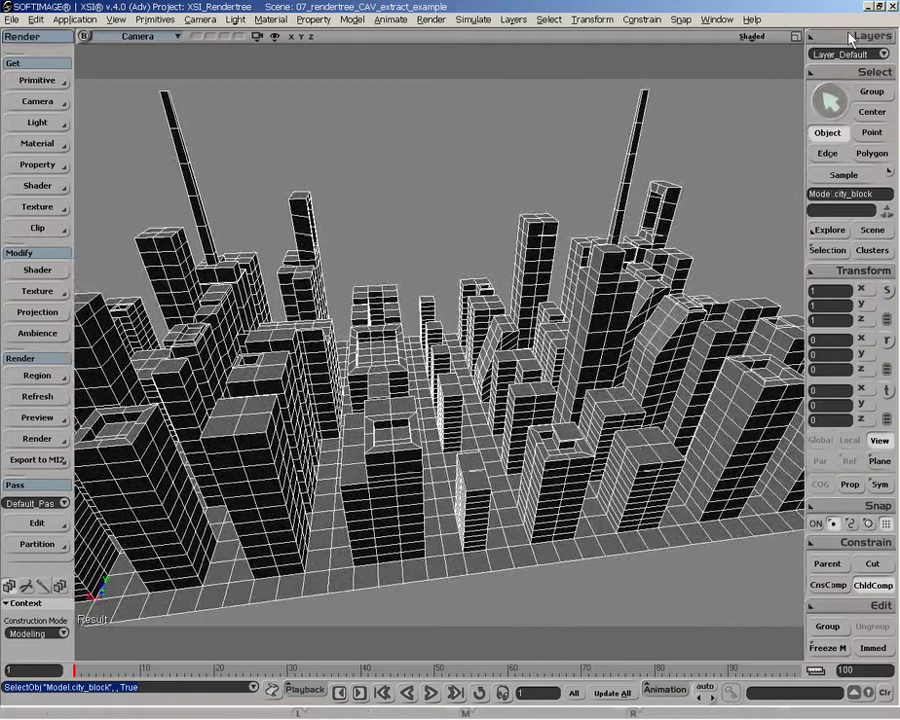
{"action": "left_click", "coordinate": [797, 36]}
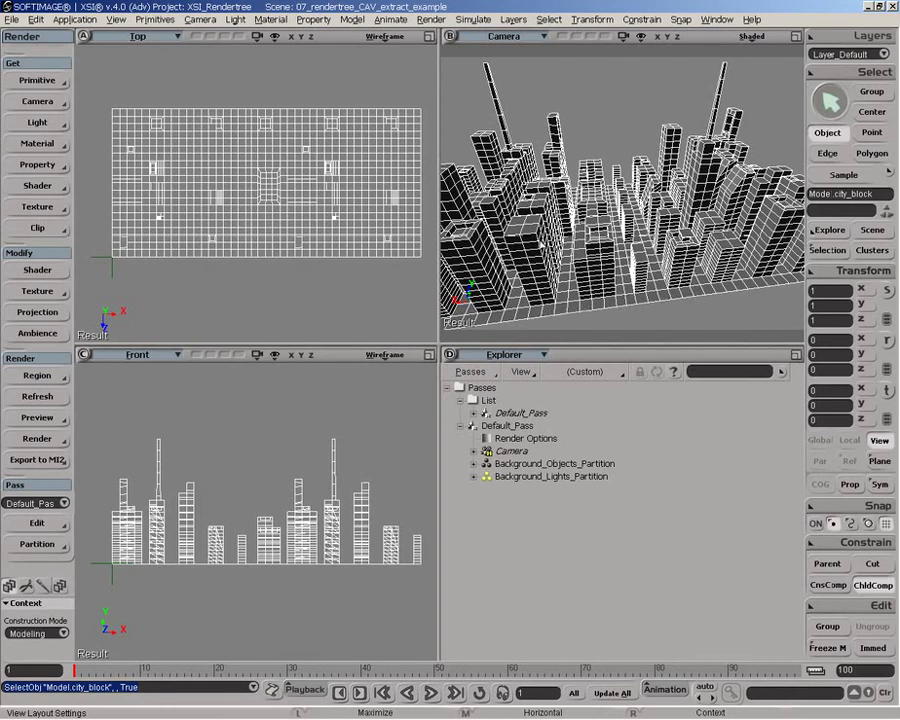
{"action": "left_click", "coordinate": [431, 356]}
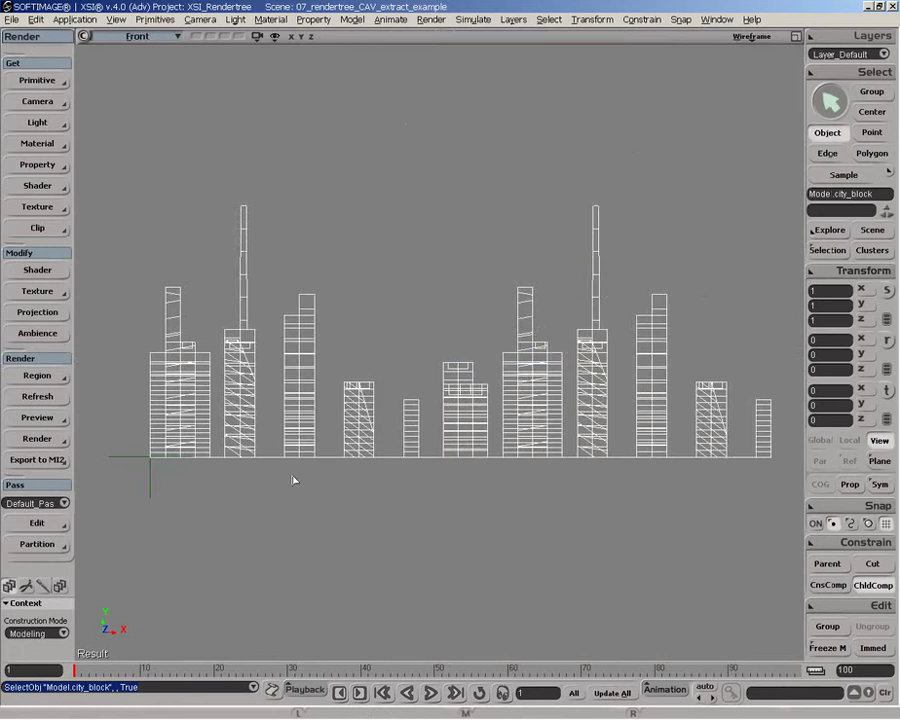
{"action": "key", "text": "y"}
{"action": "mouse_move", "coordinate": [119, 510]}
{"action": "left_mouse_down"}
{"action": "mouse_move", "coordinate": [198, 460]}
{"action": "mouse_move", "coordinate": [793, 456]}
{"action": "mouse_move", "coordinate": [795, 516]}
{"action": "left_mouse_up"}
Step: Make a polygon cluster from the selected ground polygons and name it 'streets'
{"action": "left_click", "coordinate": [797, 36]}
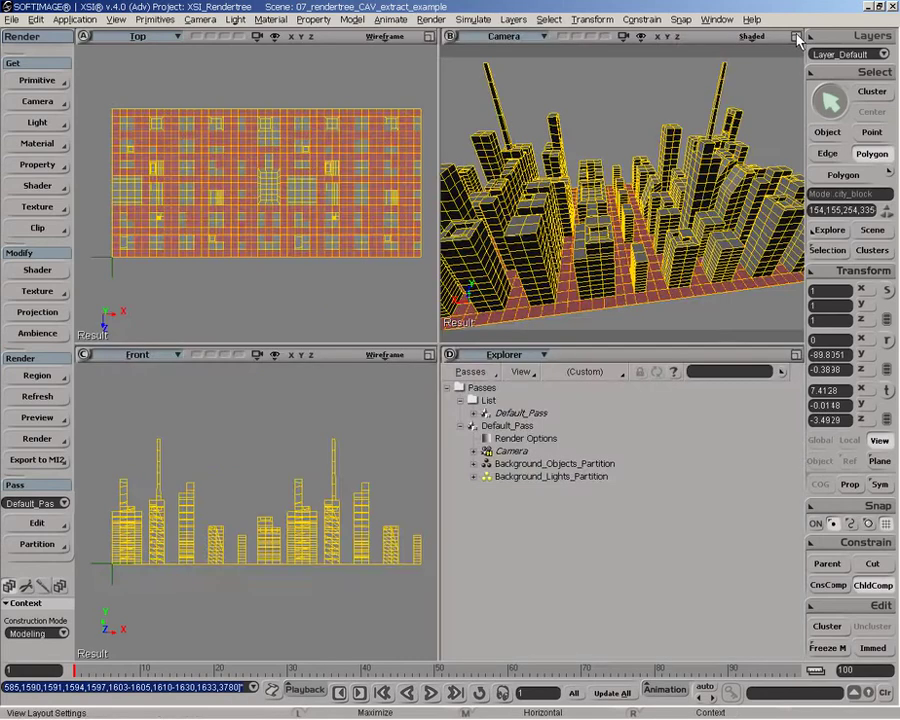
{"action": "left_click", "coordinate": [797, 36]}
{"action": "key", "text": "o"}
{"action": "left_click_drag", "start_coordinate": [456, 194], "coordinate": [641, 293]}
{"action": "left_click", "coordinate": [830, 628]}
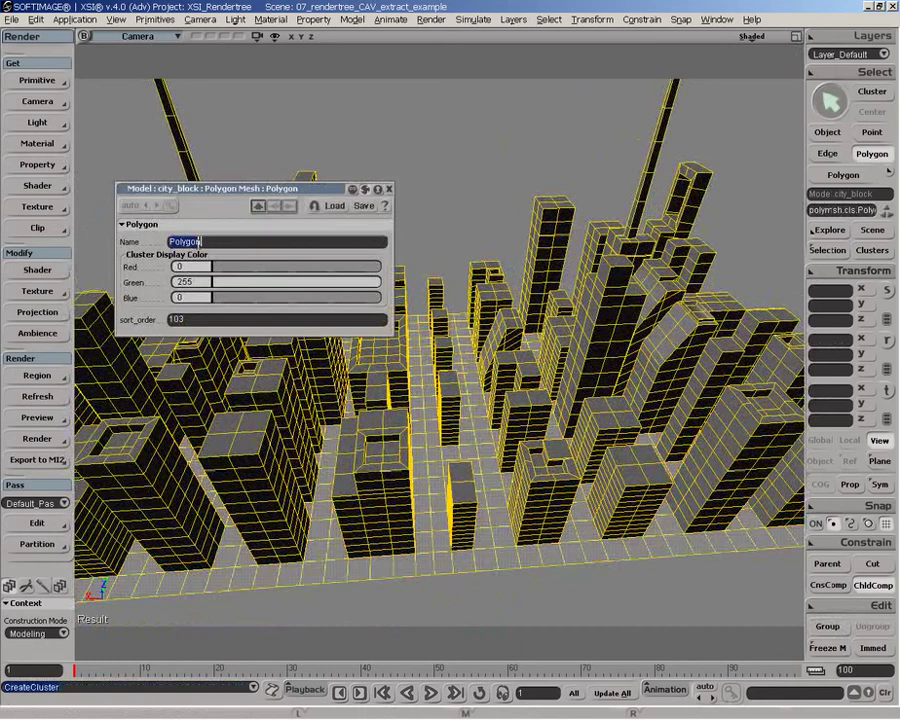
{"action": "type", "text": "streets"}
{"action": "key", "text": "Return"}
{"action": "left_click", "coordinate": [388, 188]}
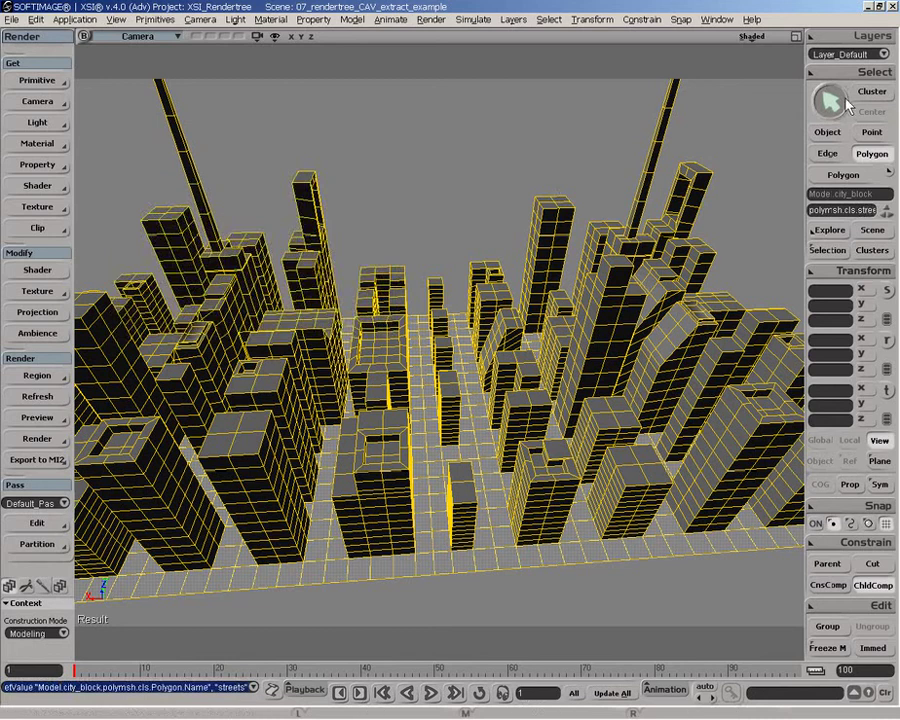
{"action": "left_click", "coordinate": [870, 72]}
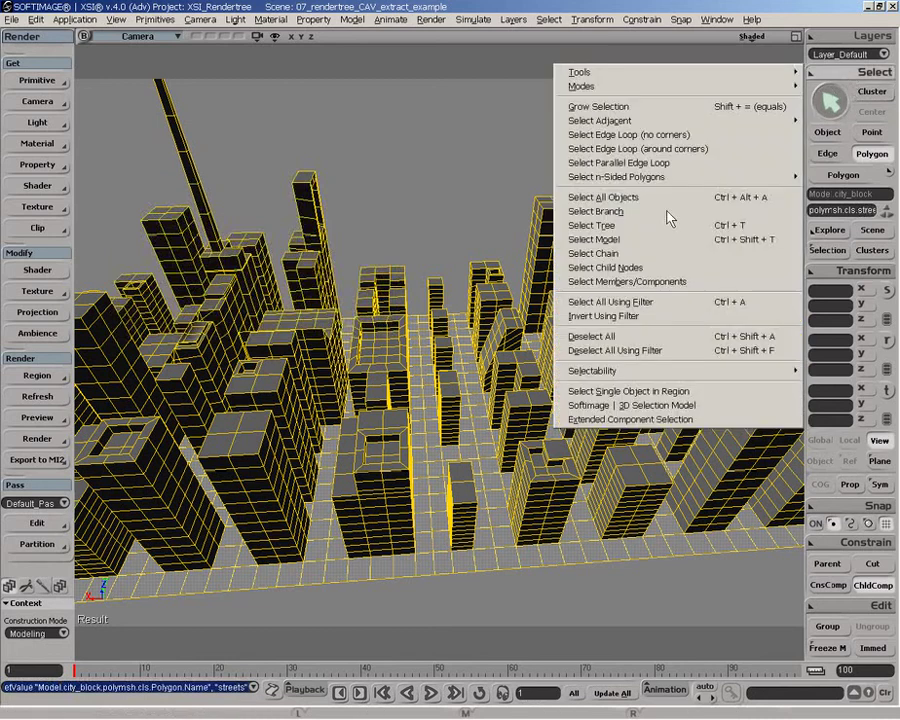
Step: Select the streets cluster's polygons and invert the selection to get the building polygons
{"action": "left_click", "coordinate": [647, 283]}
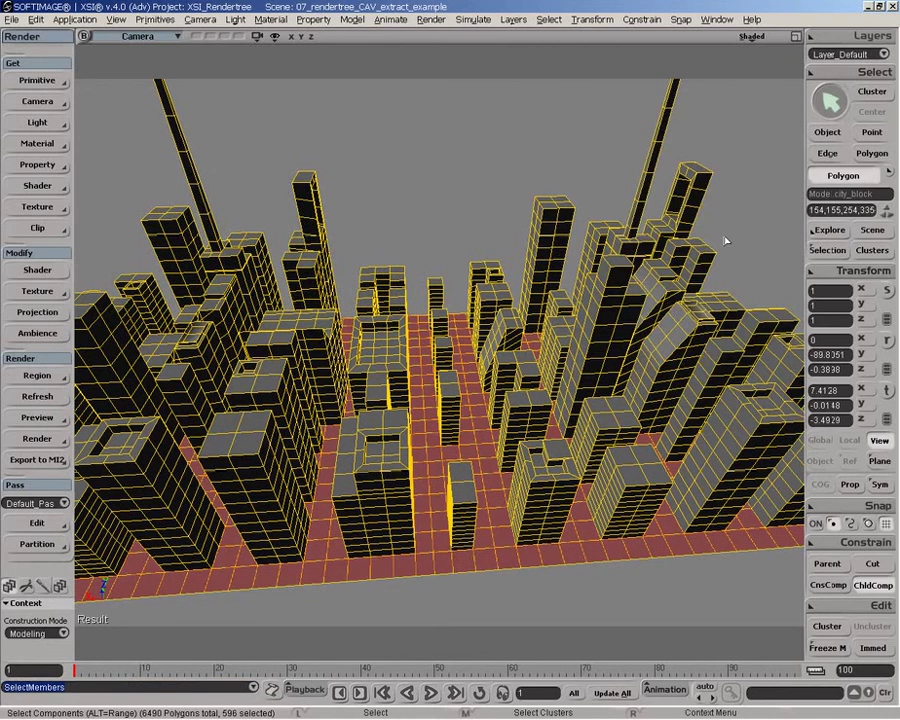
{"action": "left_click", "coordinate": [850, 71]}
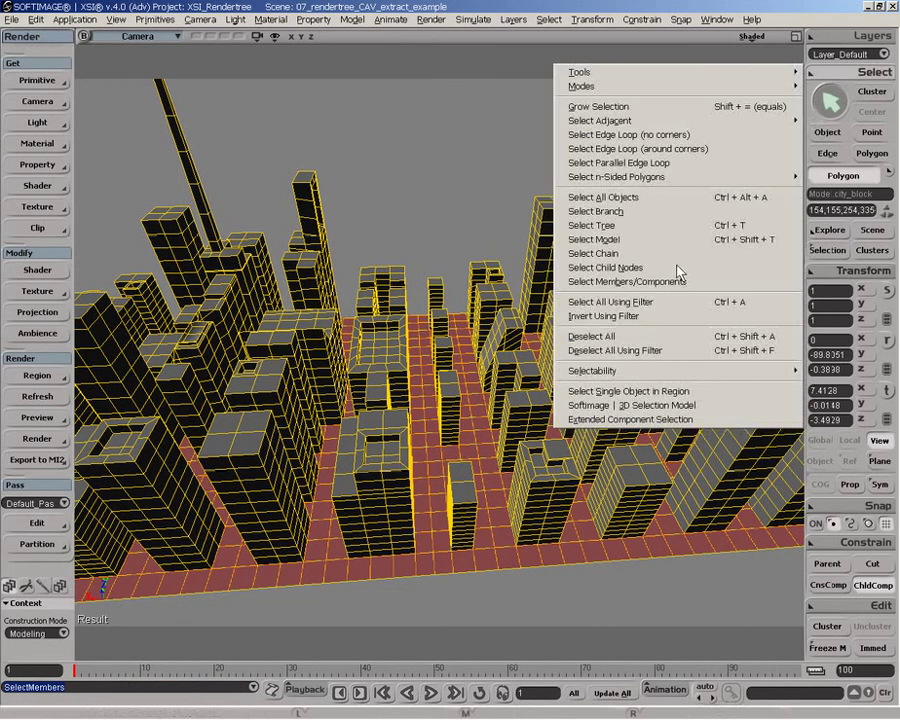
{"action": "left_click", "coordinate": [650, 317]}
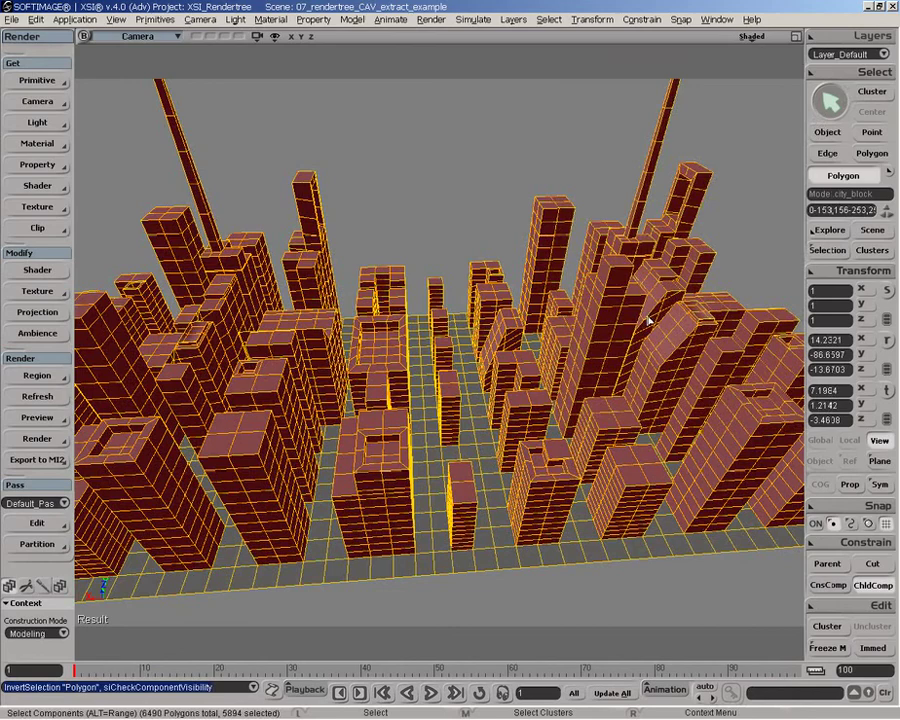
{"action": "mouse_move", "coordinate": [390, 312]}
{"action": "left_mouse_down"}
{"action": "mouse_move", "coordinate": [482, 307]}
{"action": "mouse_move", "coordinate": [392, 285]}
{"action": "mouse_move", "coordinate": [386, 305]}
{"action": "mouse_move", "coordinate": [410, 308]}
{"action": "mouse_move", "coordinate": [348, 311]}
{"action": "mouse_move", "coordinate": [364, 303]}
{"action": "mouse_move", "coordinate": [348, 303]}
{"action": "mouse_move", "coordinate": [394, 305]}
{"action": "left_mouse_up"}
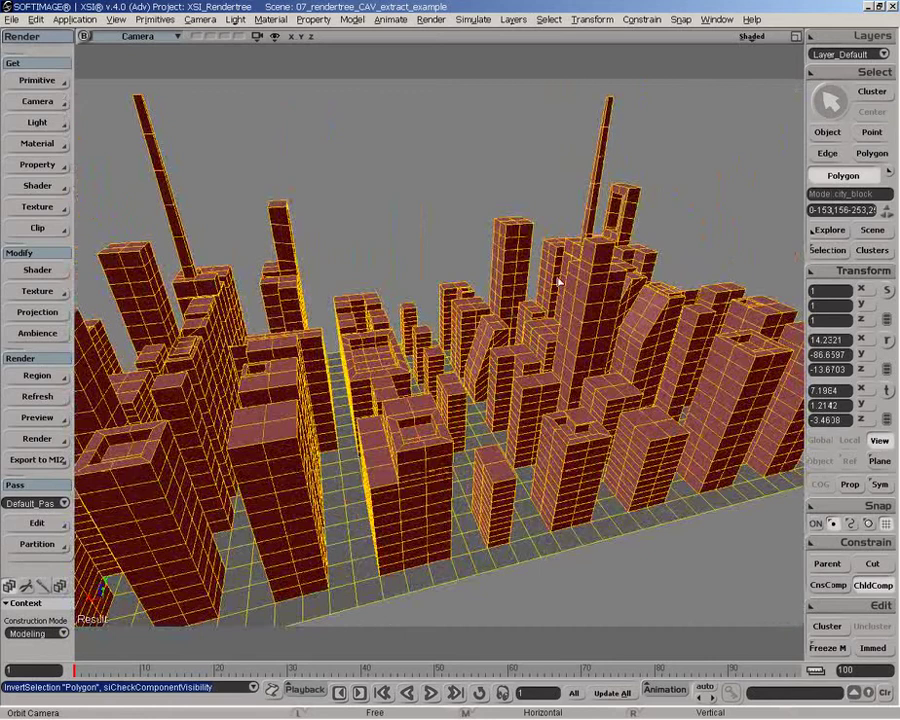
Step: Cluster the building polygons as 'buildings', then deselect everything
{"action": "left_click", "coordinate": [827, 626]}
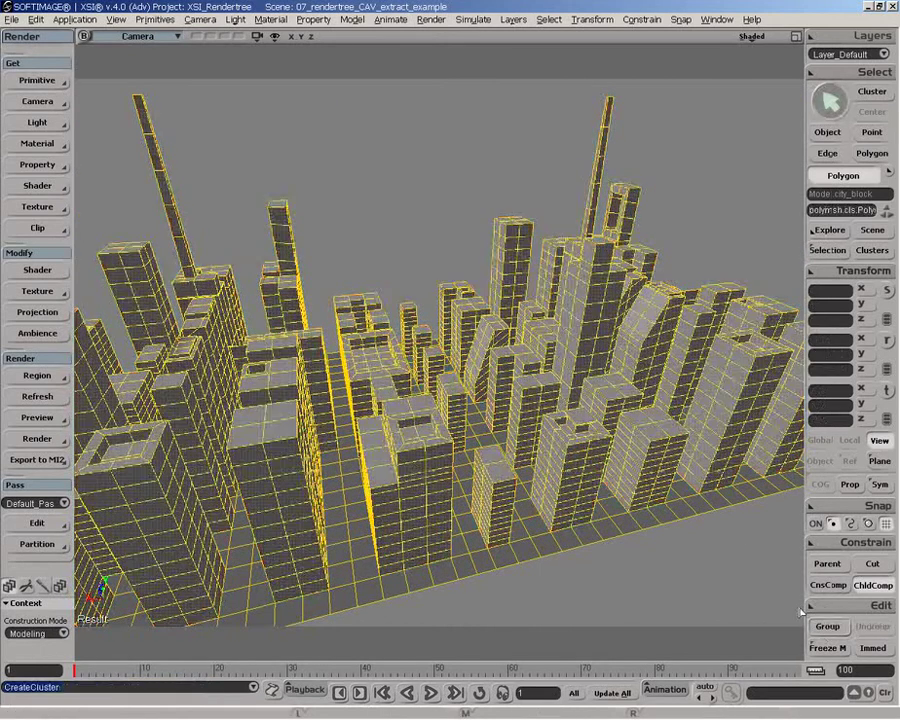
{"action": "left_click", "coordinate": [275, 241]}
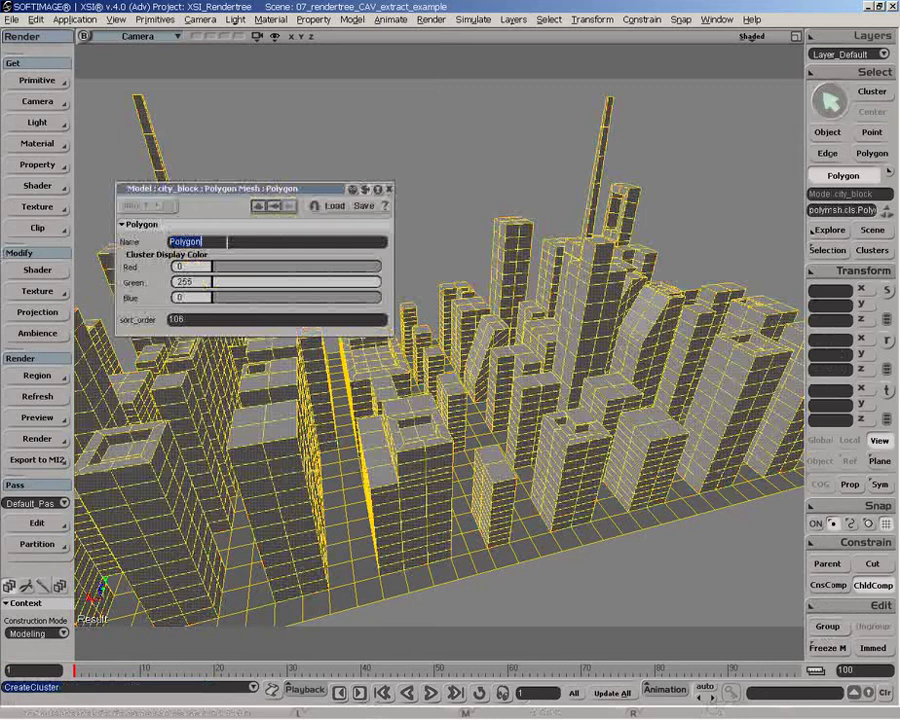
{"action": "type", "text": "buildings"}
{"action": "key", "text": "Return"}
{"action": "left_click", "coordinate": [390, 190]}
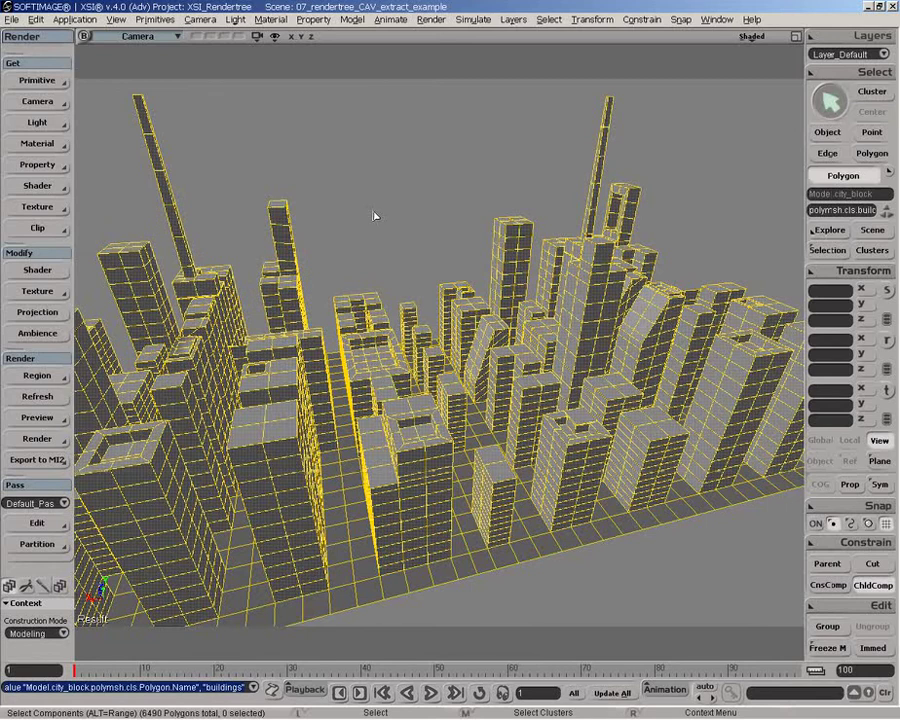
{"action": "left_click", "coordinate": [467, 187]}
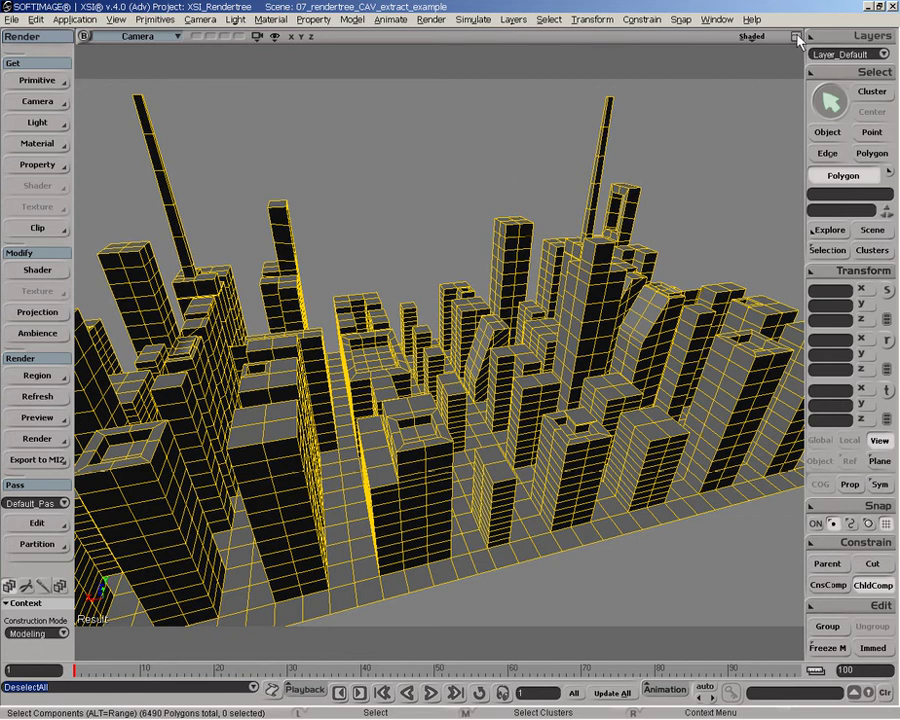
Step: Apply a Constant material (Material2) to the streets cluster with its colour raised to white
{"action": "left_click", "coordinate": [827, 132]}
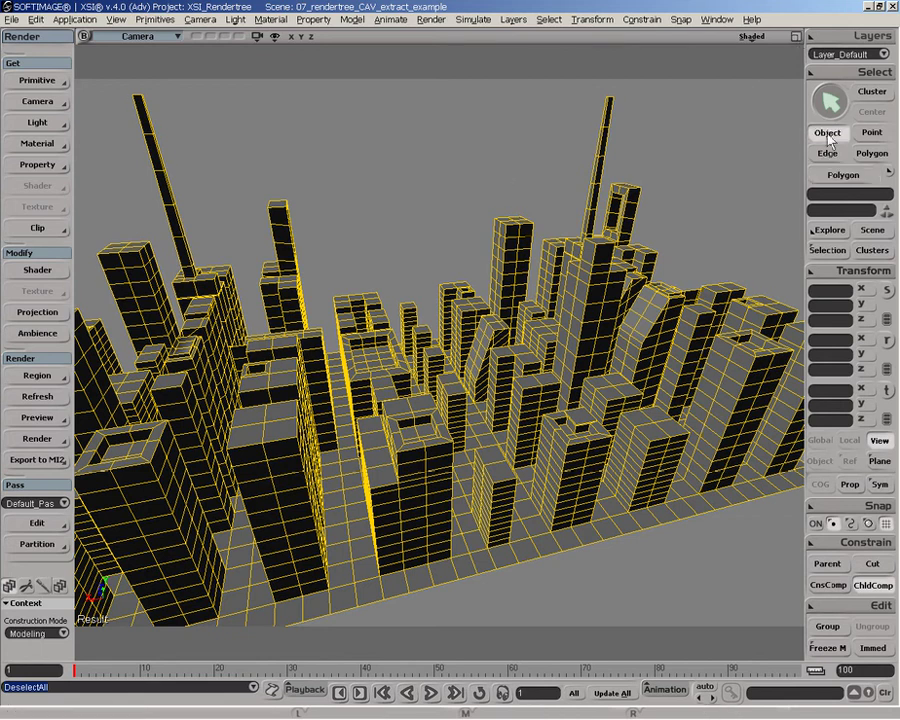
{"action": "left_click", "coordinate": [828, 250]}
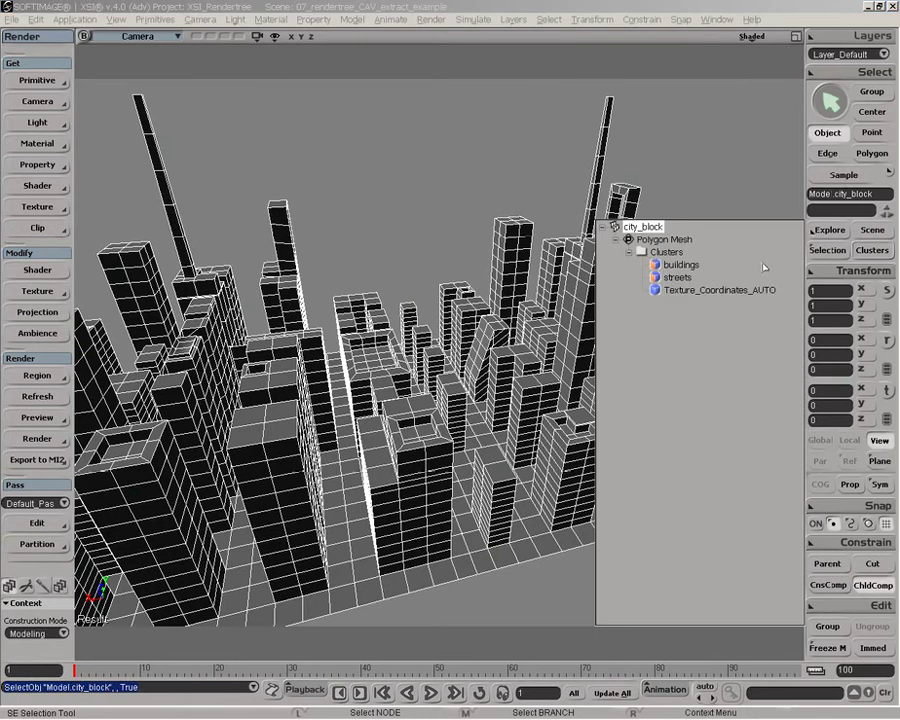
{"action": "left_click", "coordinate": [677, 277]}
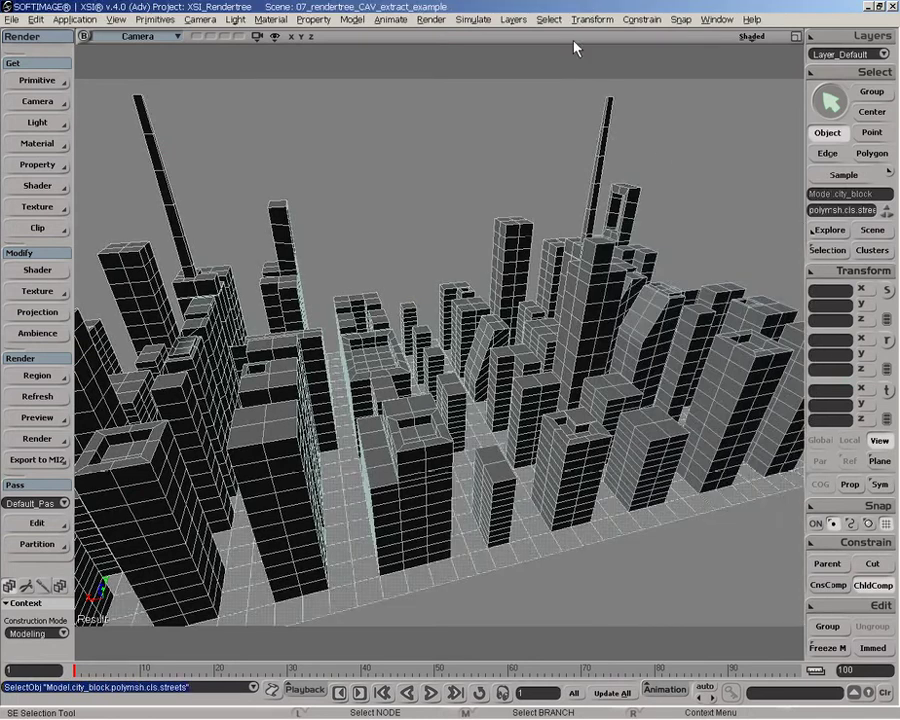
{"action": "left_click", "coordinate": [39, 145]}
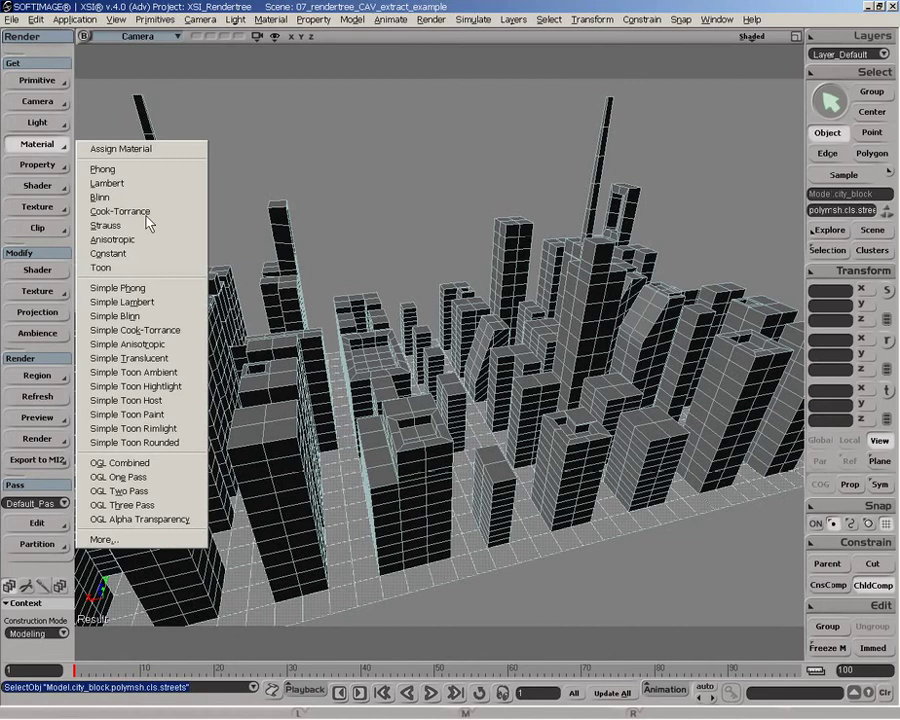
{"action": "left_click", "coordinate": [133, 257]}
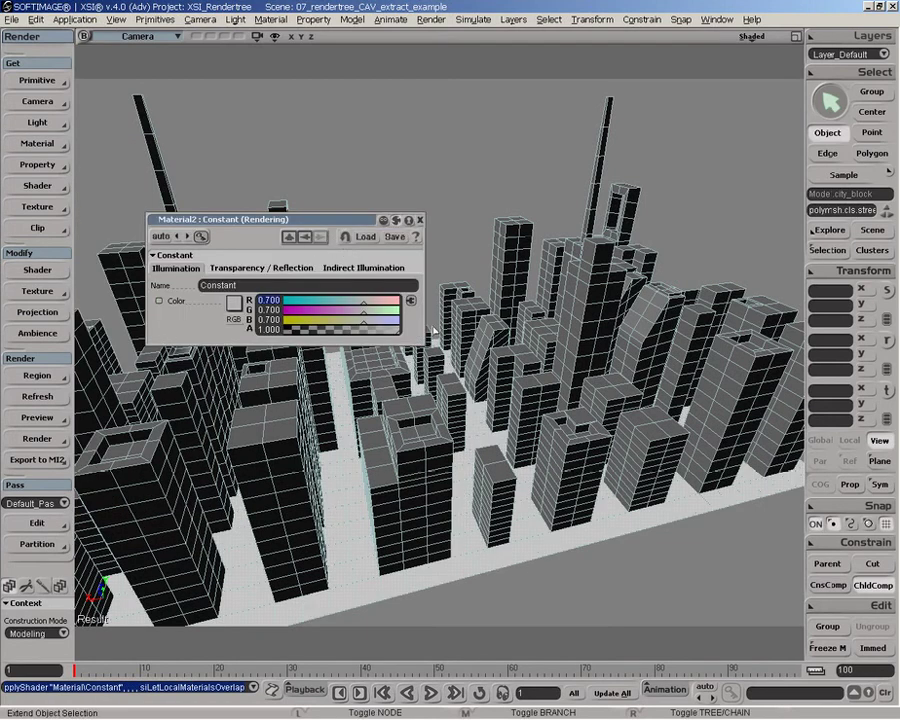
{"action": "left_click_drag", "start_coordinate": [375, 337], "coordinate": [400, 330]}
{"action": "left_click", "coordinate": [419, 219]}
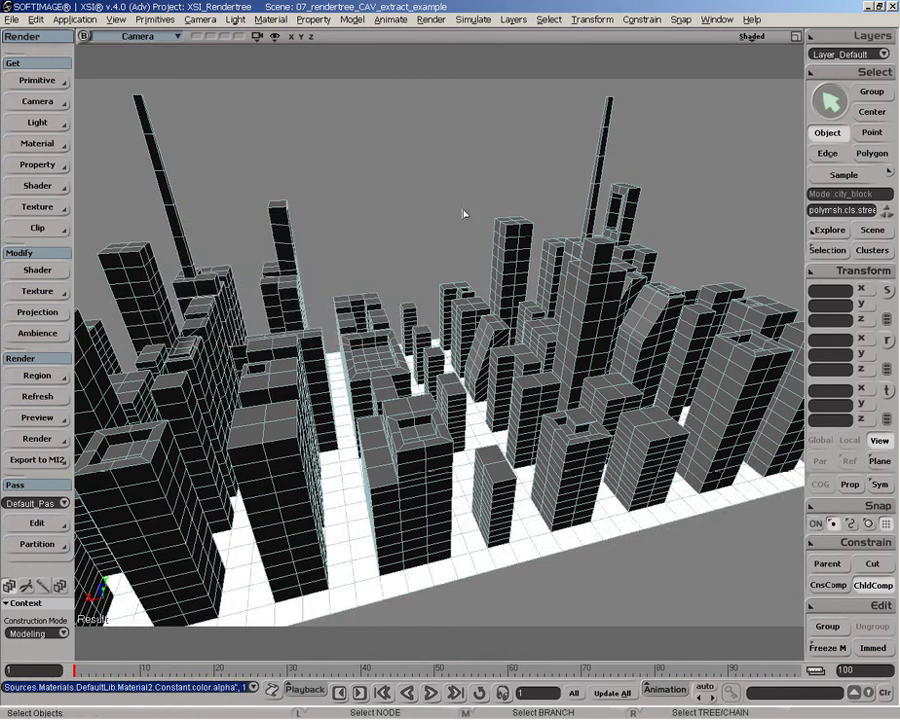
{"action": "key", "text": "o"}
{"action": "left_click_drag", "start_coordinate": [412, 264], "coordinate": [388, 257]}
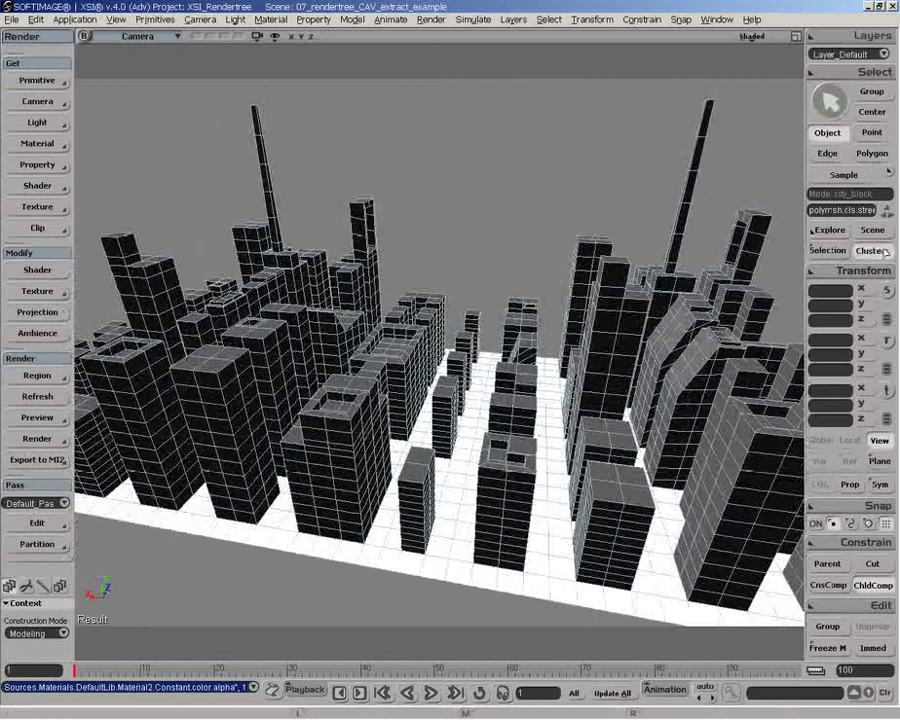
Step: Give the buildings cluster a Lambert material (Material3) with diffuse 1.000 and ambient 0.000
{"action": "left_click", "coordinate": [828, 250]}
{"action": "left_click", "coordinate": [681, 264]}
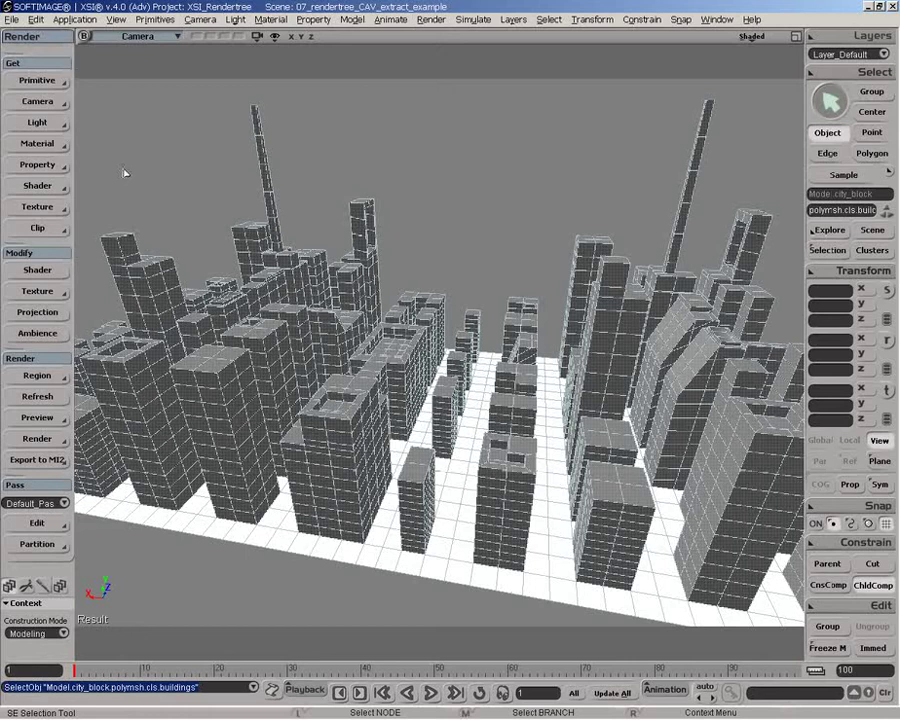
{"action": "left_click", "coordinate": [45, 145]}
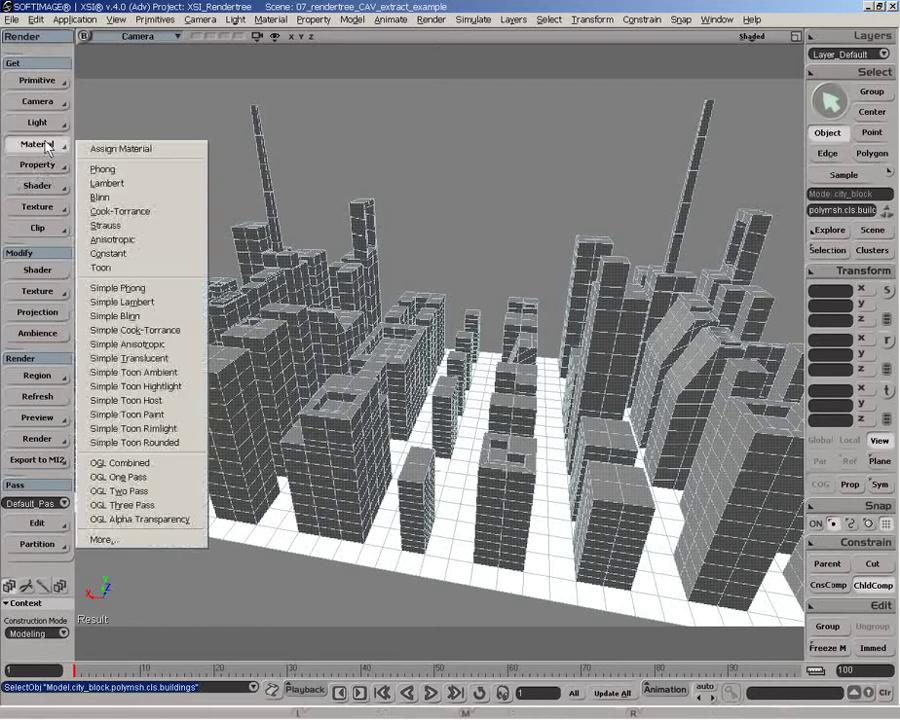
{"action": "left_click", "coordinate": [106, 184]}
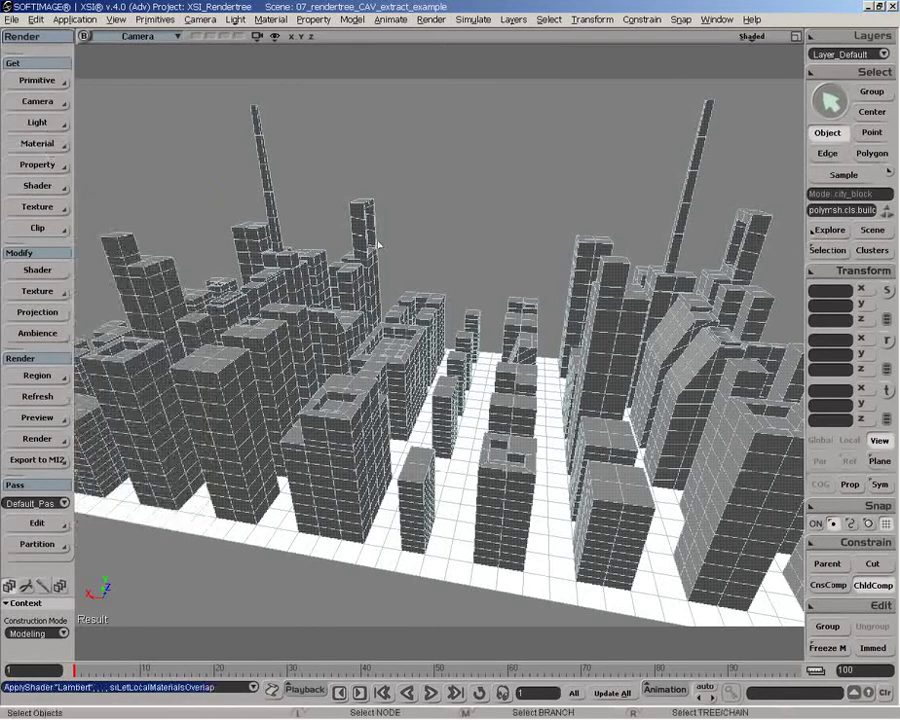
{"action": "left_click_drag", "start_coordinate": [350, 331], "coordinate": [421, 349]}
{"action": "left_click_drag", "start_coordinate": [314, 376], "coordinate": [286, 376]}
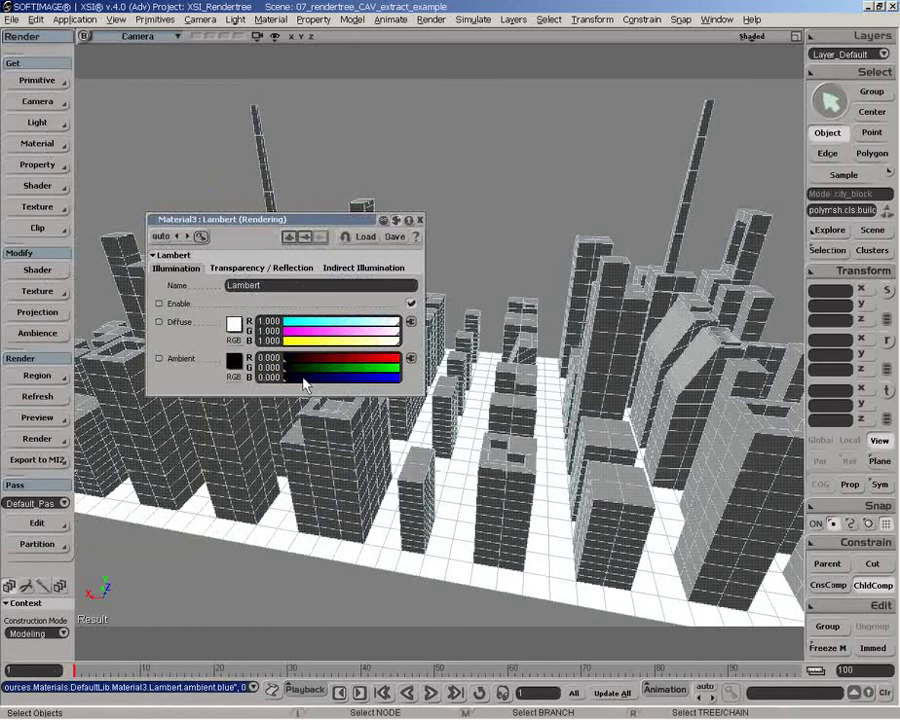
Step: Close the Material3 settings, reframe the city, and deselect everything
{"action": "left_click", "coordinate": [364, 268]}
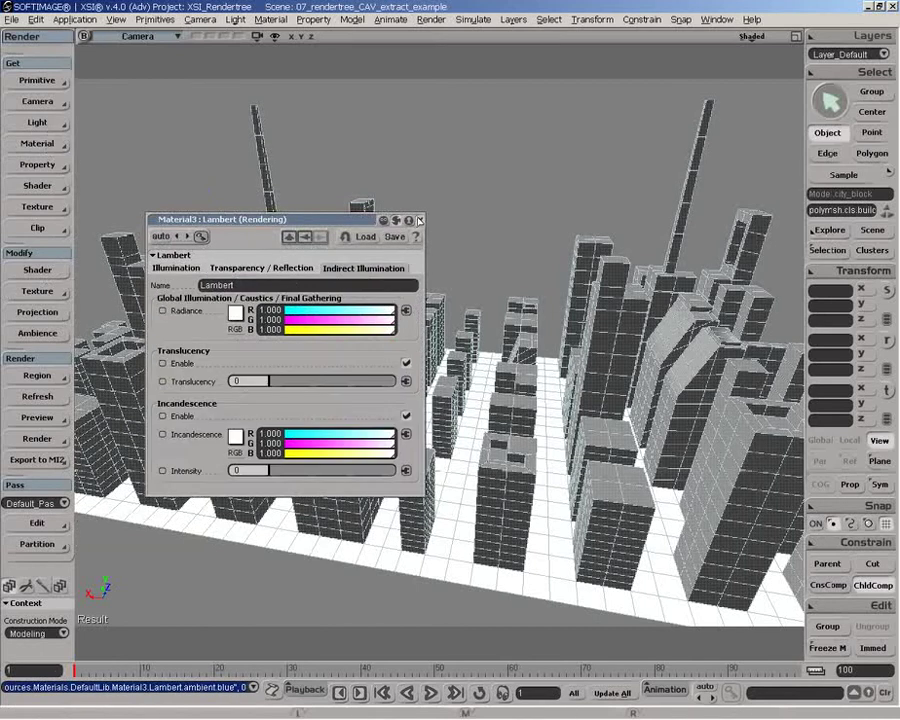
{"action": "key", "text": "Escape"}
{"action": "middle_click_drag", "start_coordinate": [371, 278], "coordinate": [420, 300]}
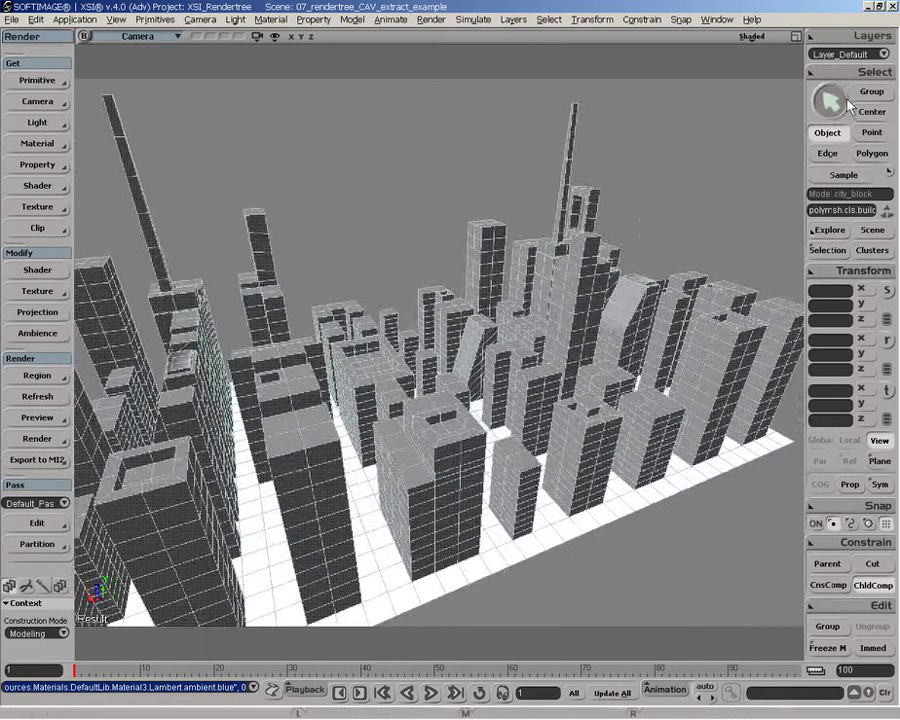
{"action": "left_click", "coordinate": [752, 121]}
Step: Enable Final Gathering in the View Render Options, keeping Accuracy 100 and Max Radius 5
{"action": "left_click", "coordinate": [37, 376]}
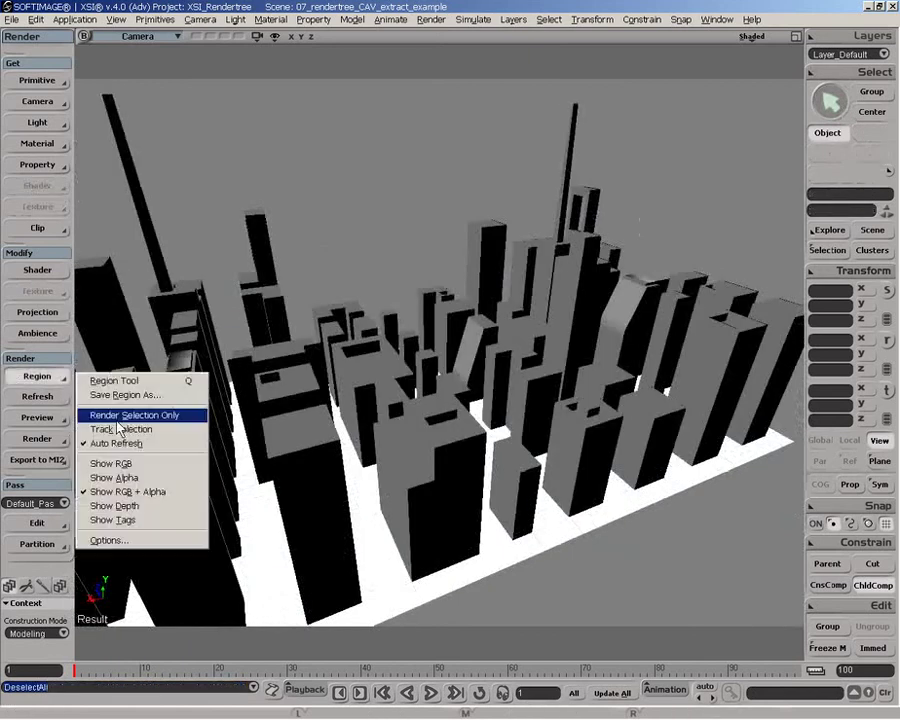
{"action": "left_click", "coordinate": [137, 541]}
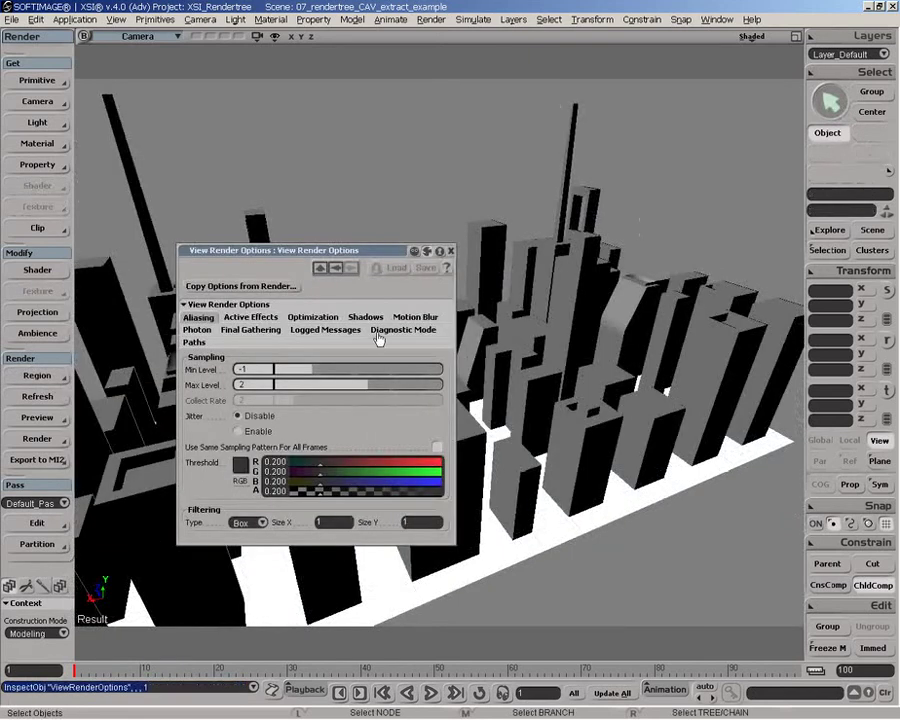
{"action": "left_click", "coordinate": [250, 329]}
{"action": "left_click", "coordinate": [429, 359]}
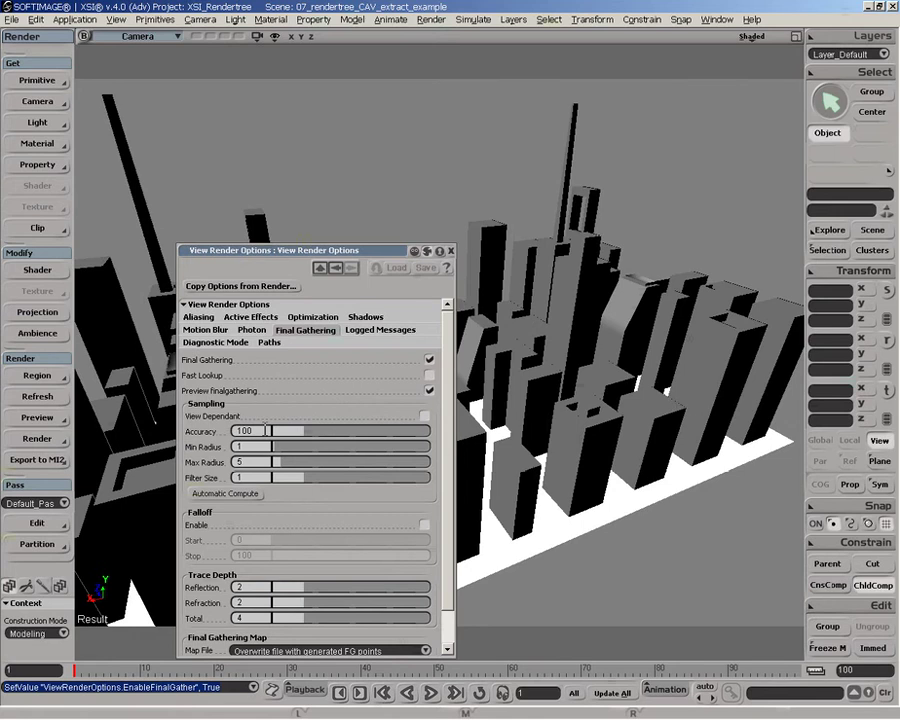
{"action": "key", "text": "Escape"}
Step: Render a final-gathered preview region over the central city blocks, then select city_block
{"action": "key", "text": "q"}
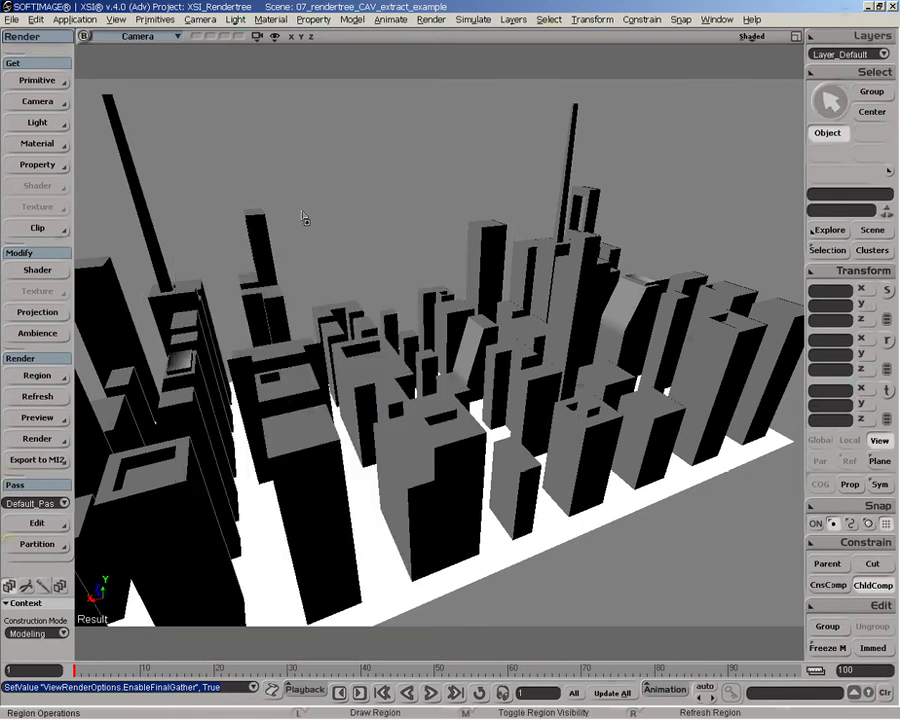
{"action": "left_click_drag", "start_coordinate": [208, 197], "coordinate": [671, 571]}
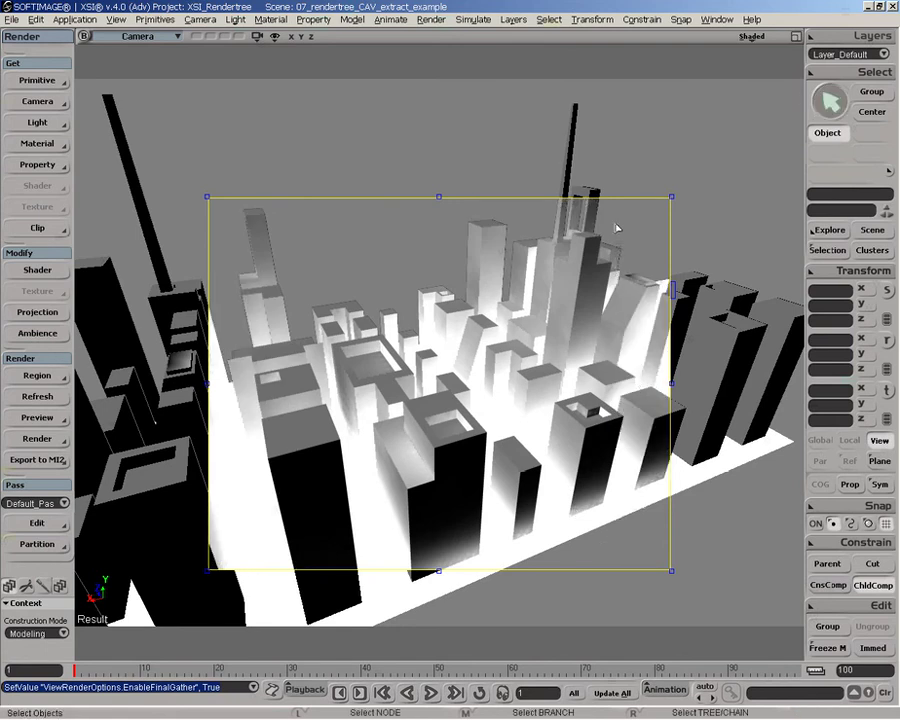
{"action": "left_click", "coordinate": [878, 251]}
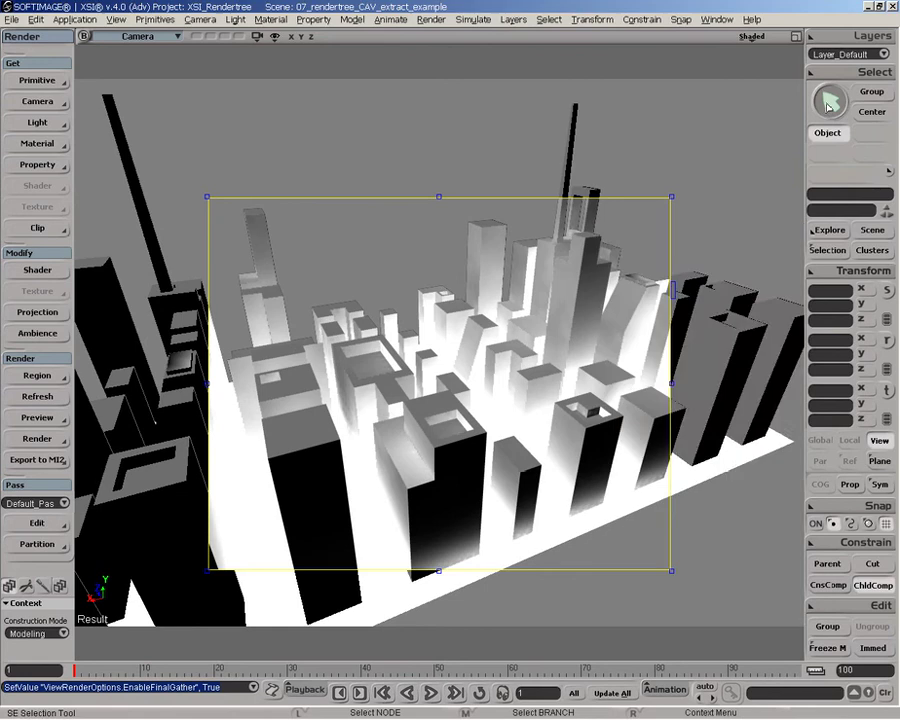
{"action": "left_click", "coordinate": [545, 128]}
Step: Lower the buildings' Material1 radiance to 0.174 and its diffuse to 0.280
{"action": "left_click", "coordinate": [870, 252]}
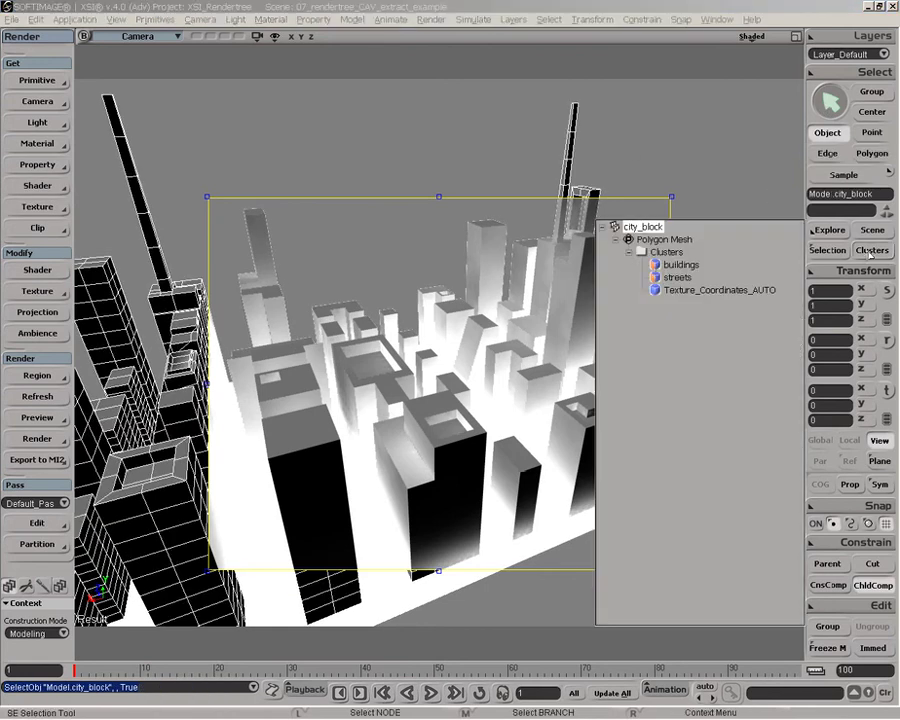
{"action": "left_click", "coordinate": [656, 265]}
{"action": "left_click", "coordinate": [37, 270]}
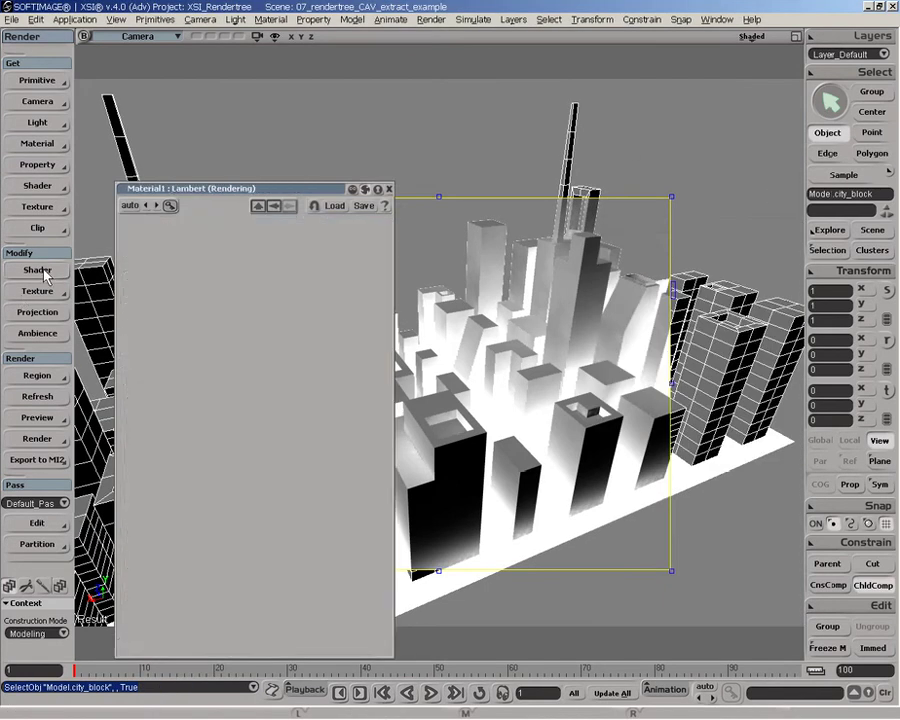
{"action": "left_click_drag", "start_coordinate": [362, 298], "coordinate": [298, 303]}
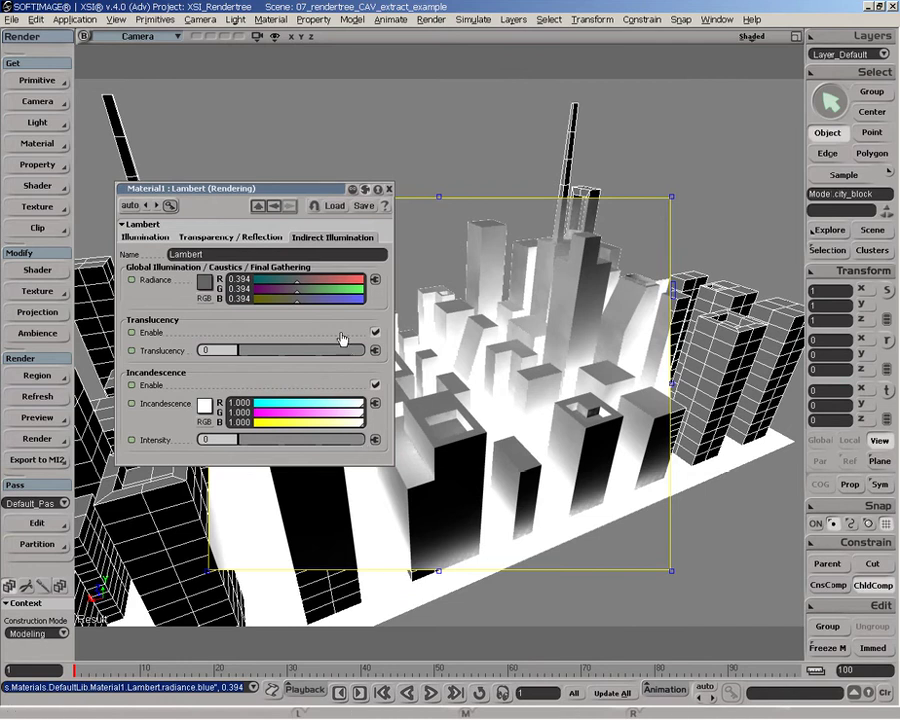
{"action": "left_click_drag", "start_coordinate": [292, 300], "coordinate": [277, 302]}
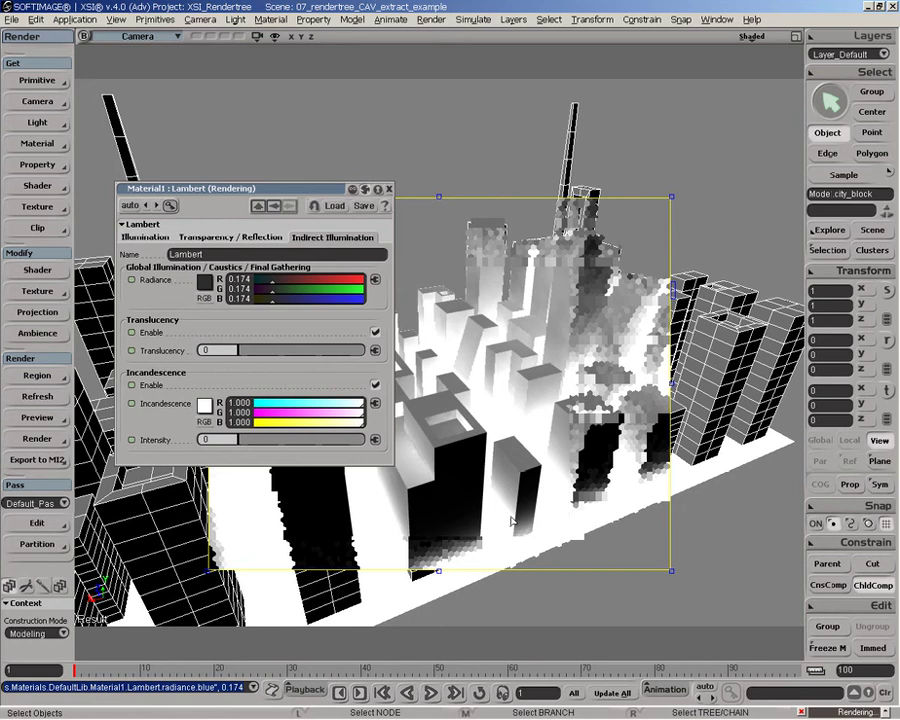
{"action": "left_click", "coordinate": [145, 237]}
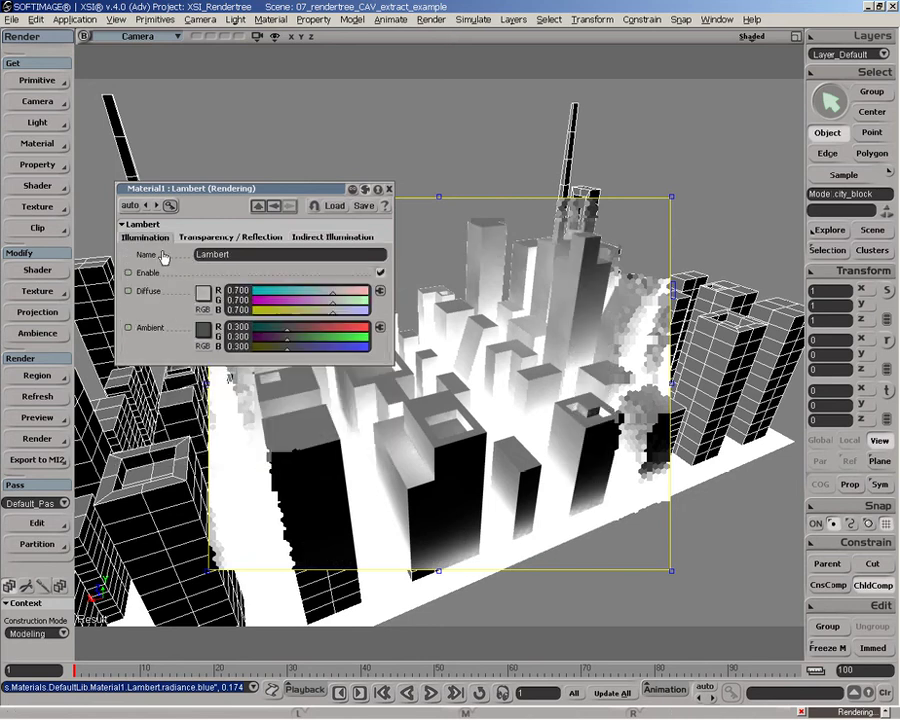
{"action": "left_click_drag", "start_coordinate": [333, 313], "coordinate": [287, 313], "text": "ctrl"}
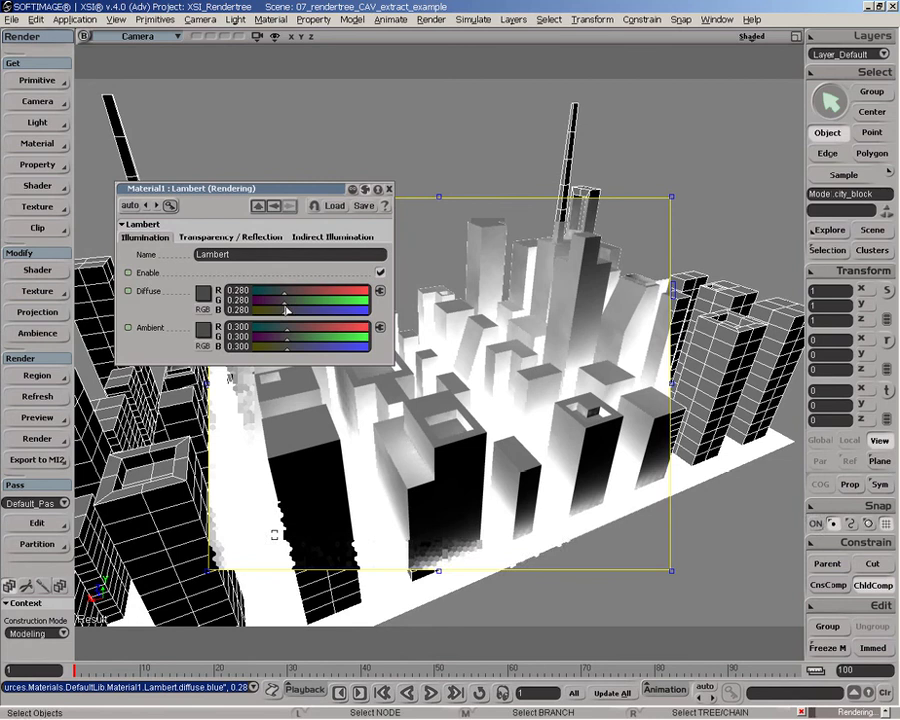
Step: Preview one building in a small render region and set Material3's diffuse to 0.799
{"action": "left_click", "coordinate": [373, 455]}
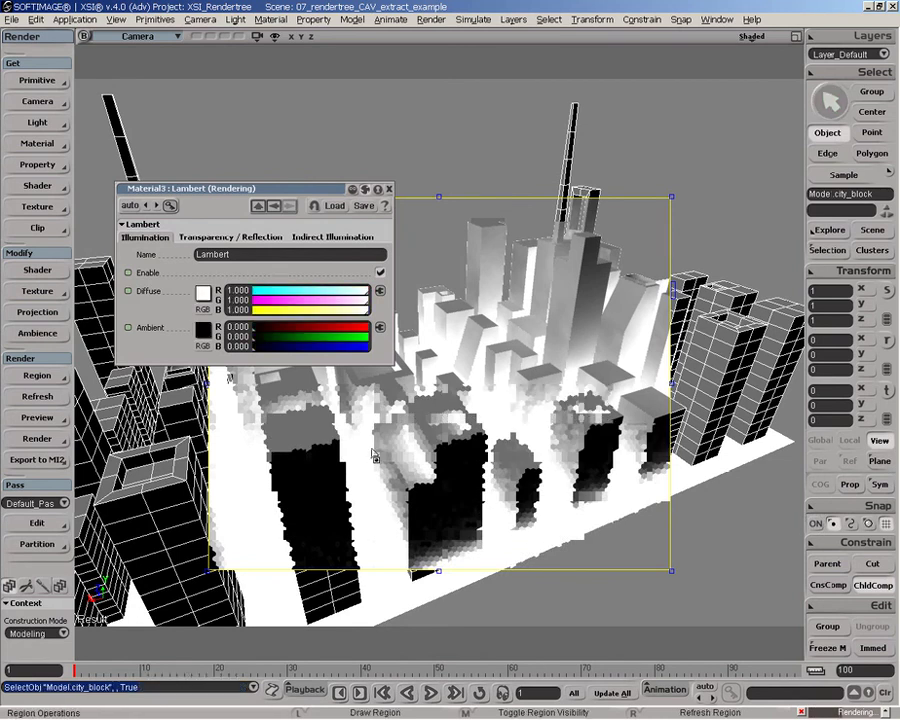
{"action": "left_click_drag", "start_coordinate": [352, 447], "coordinate": [462, 594]}
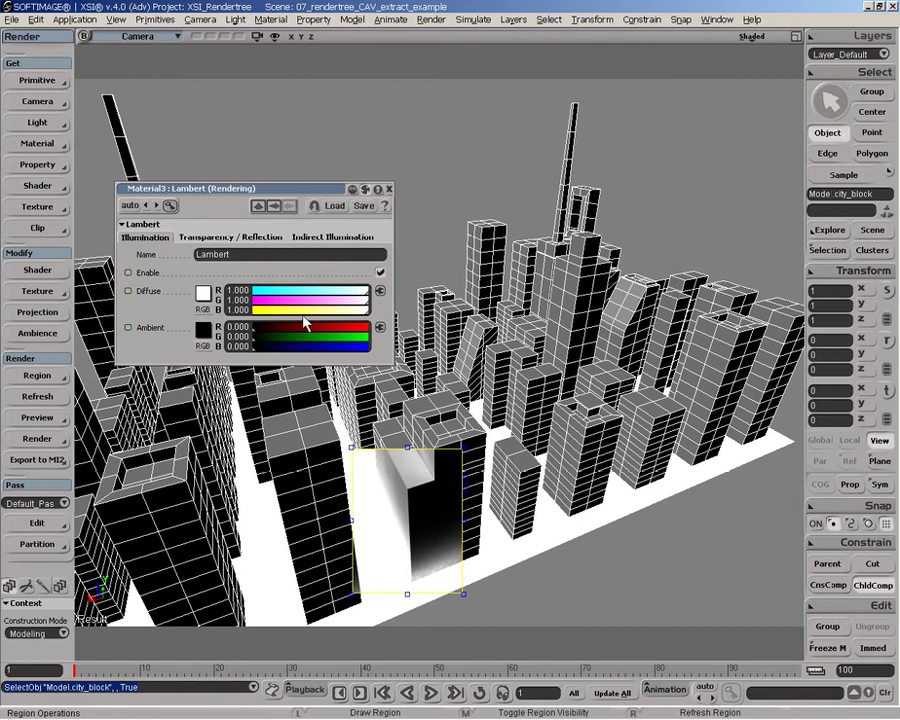
{"action": "left_click_drag", "start_coordinate": [366, 310], "coordinate": [308, 314]}
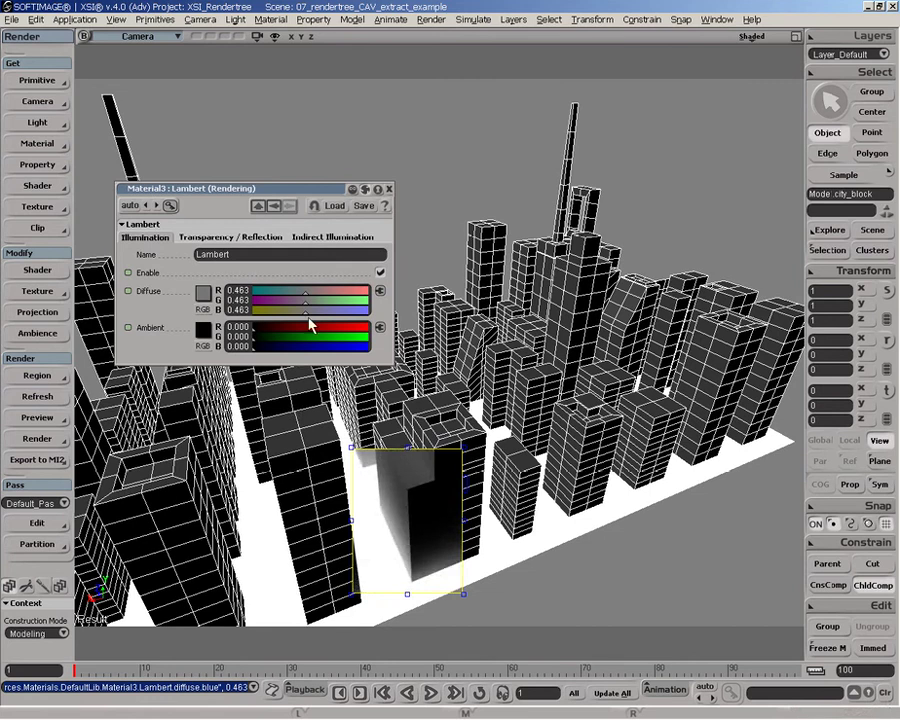
{"action": "left_click_drag", "start_coordinate": [309, 320], "coordinate": [333, 316]}
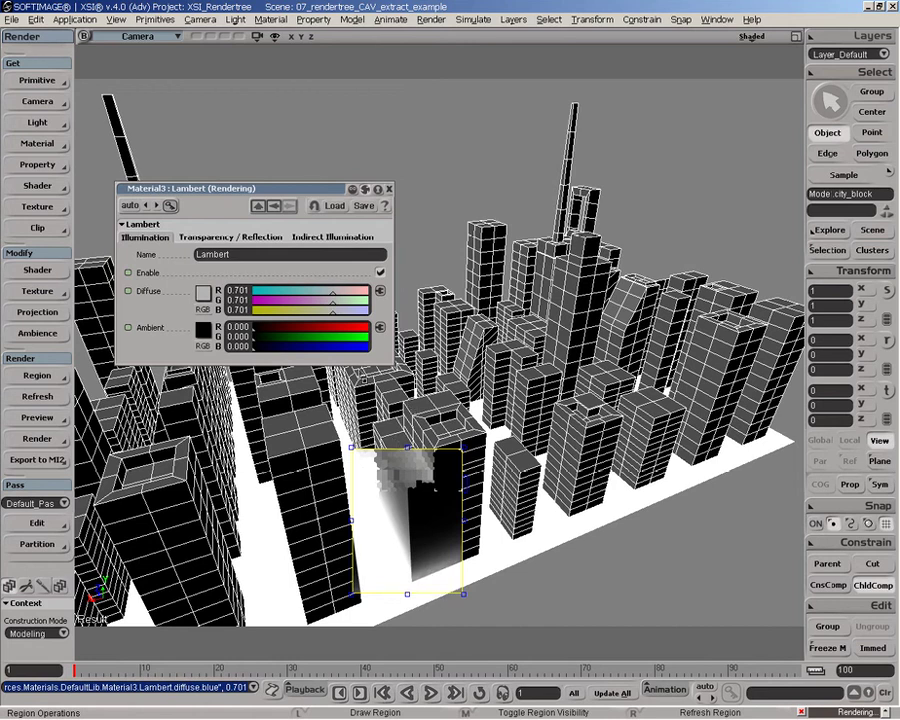
{"action": "left_click_drag", "start_coordinate": [333, 311], "coordinate": [352, 311]}
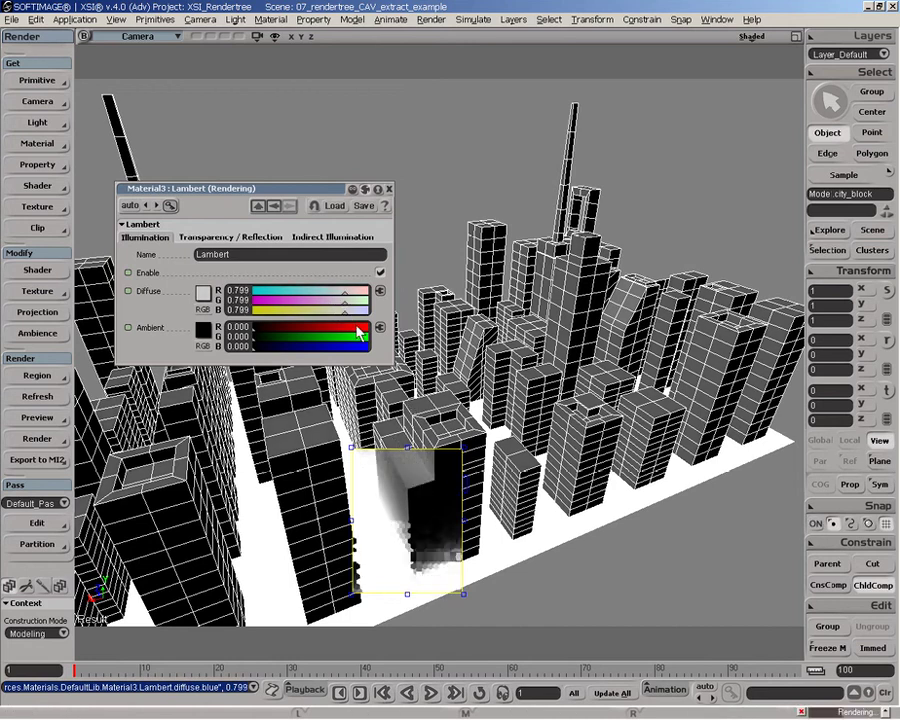
Step: Close the material settings and clear the existing render region preview
{"action": "left_click", "coordinate": [389, 188]}
{"action": "key", "text": "q"}
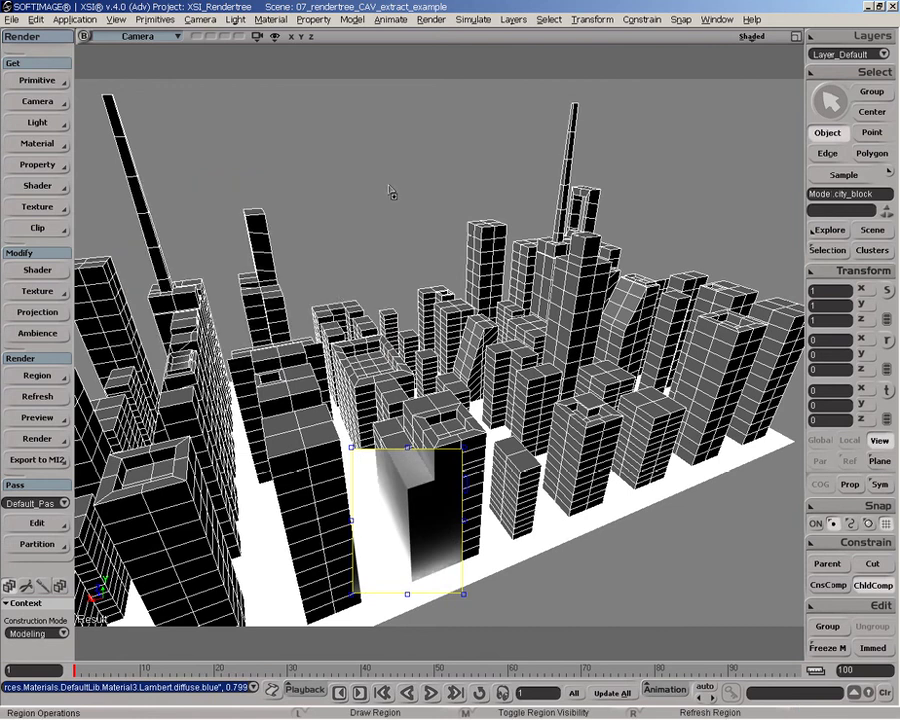
{"action": "middle_click", "coordinate": [398, 202]}
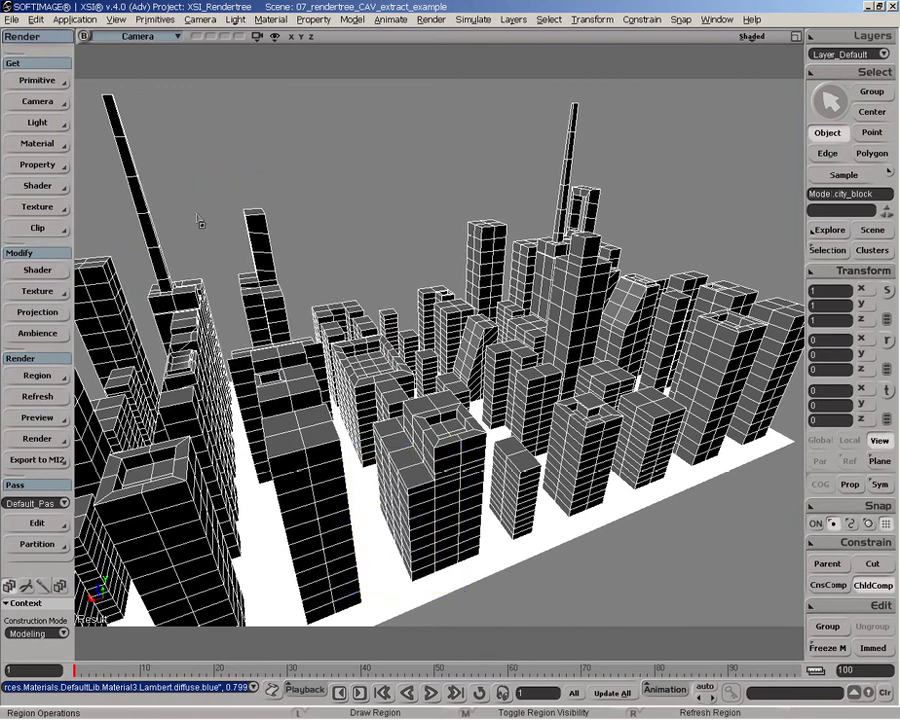
{"action": "left_click_drag", "start_coordinate": [190, 208], "coordinate": [574, 513]}
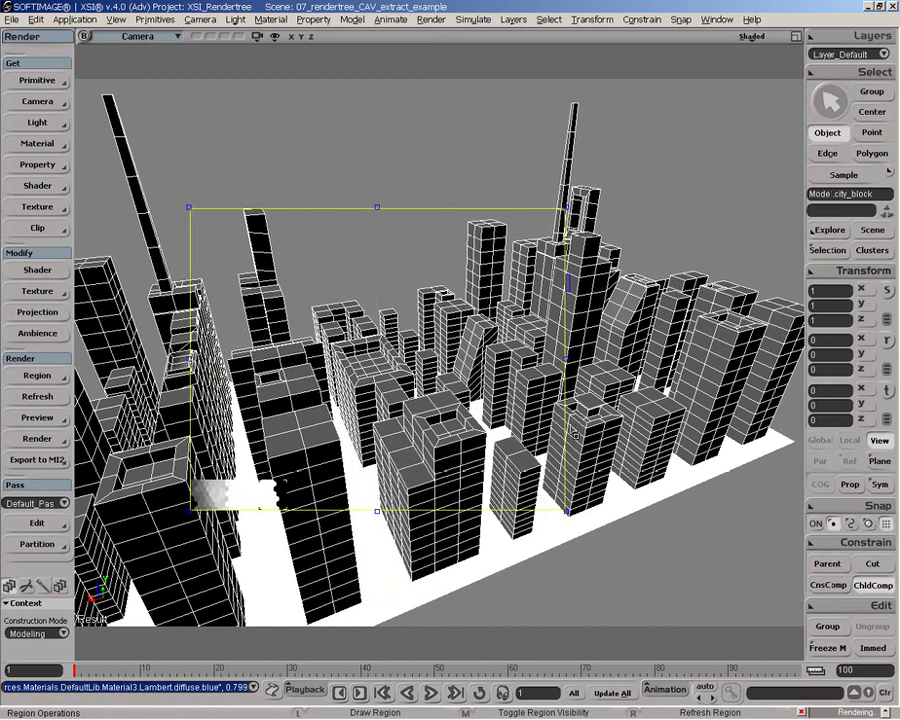
{"action": "middle_click", "coordinate": [612, 303]}
Step: Dim the scene light's soft_light intensity to 0.086 and preview the foreground blocks
{"action": "left_click", "coordinate": [829, 229]}
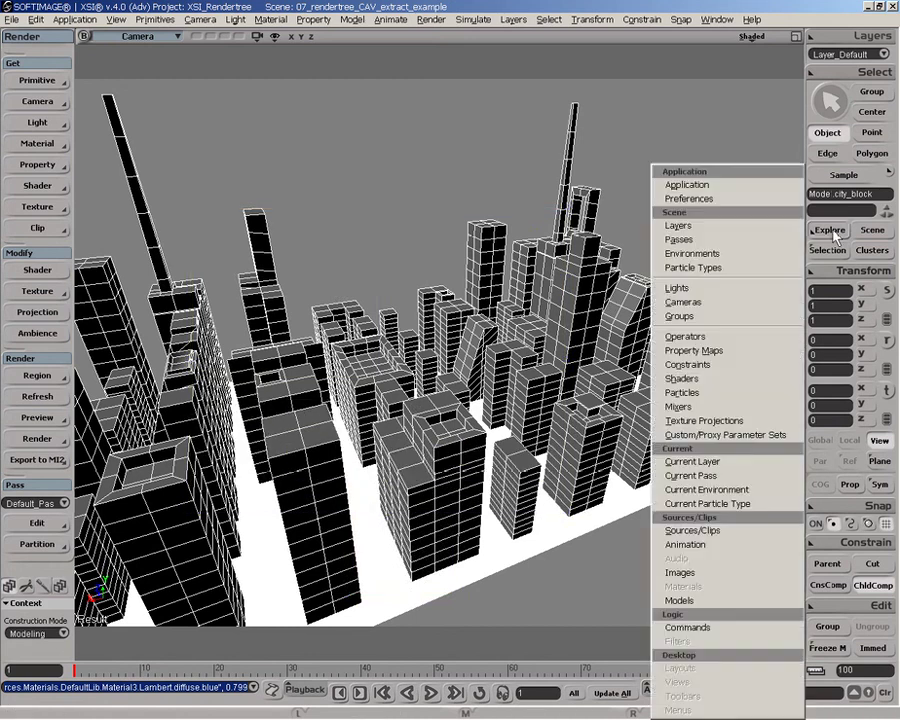
{"action": "left_click", "coordinate": [727, 297]}
{"action": "left_click", "coordinate": [633, 251]}
{"action": "key", "text": "Return"}
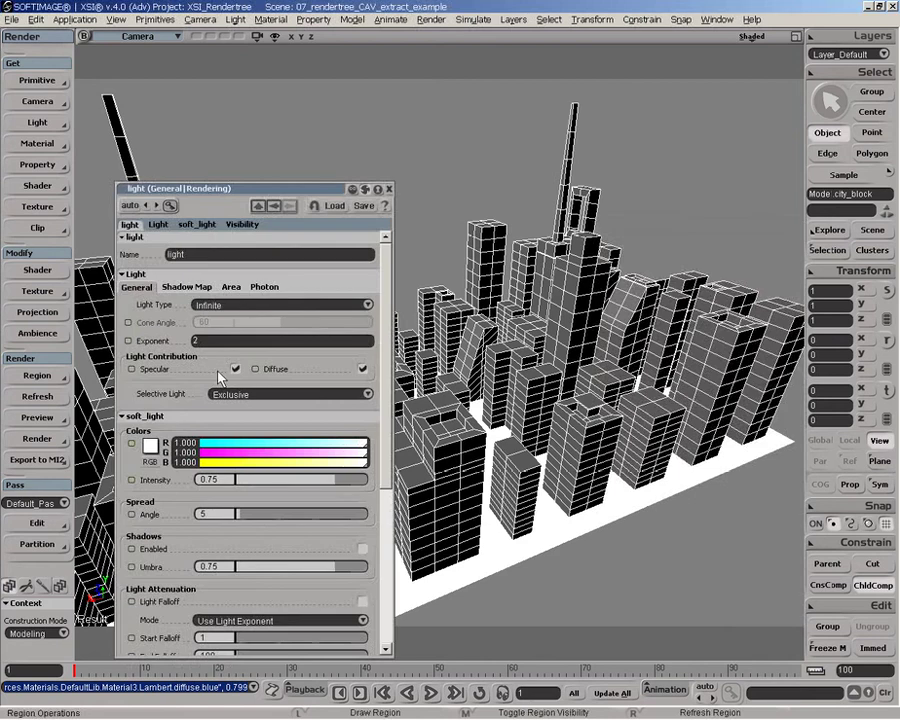
{"action": "left_click_drag", "start_coordinate": [265, 490], "coordinate": [247, 478]}
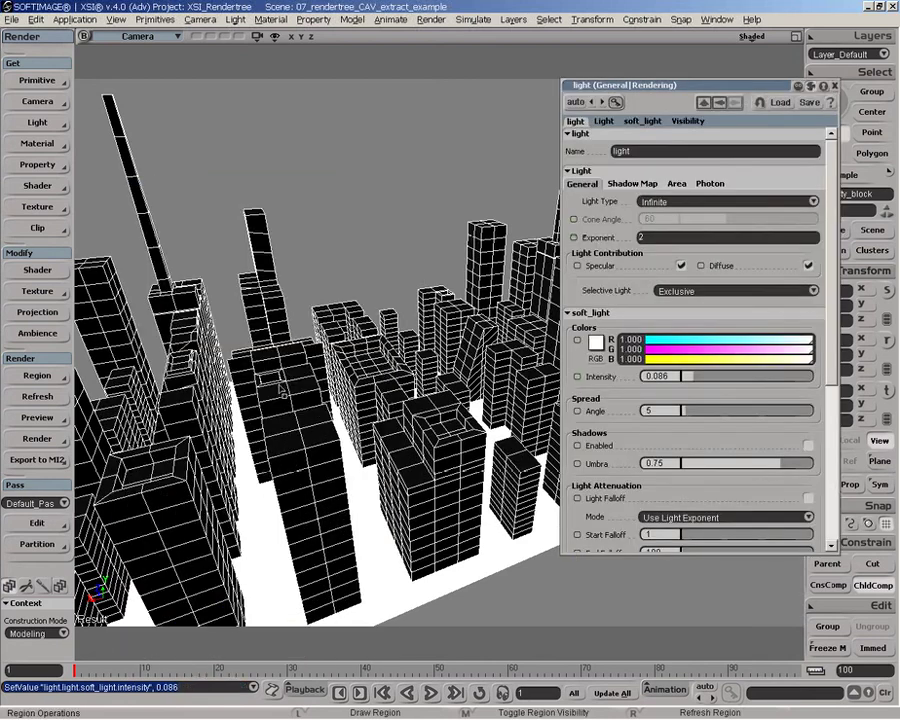
{"action": "left_click_drag", "start_coordinate": [277, 381], "coordinate": [545, 603]}
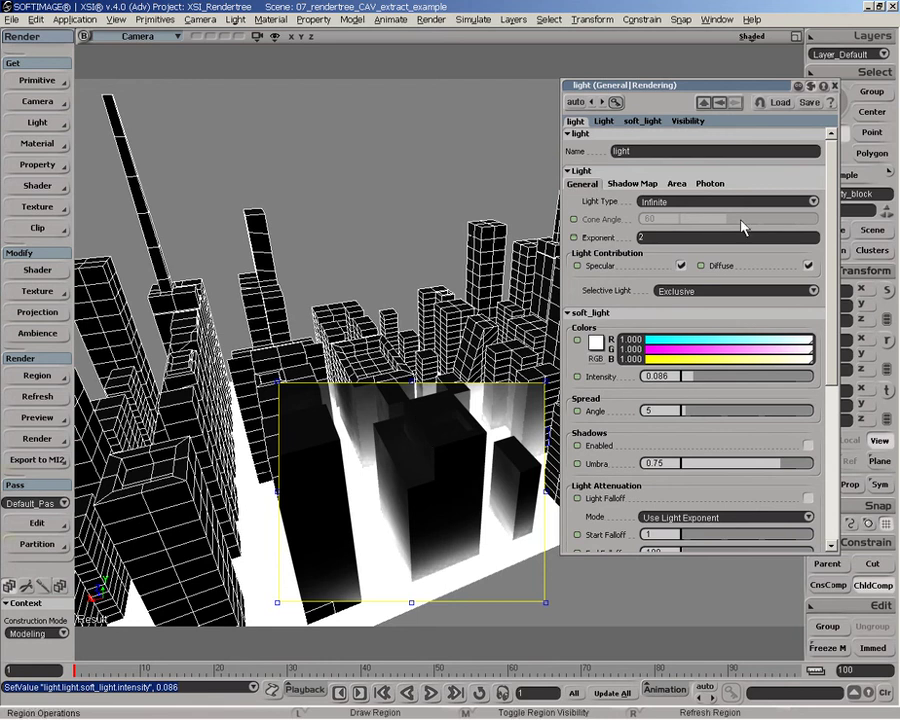
{"action": "left_click", "coordinate": [834, 86]}
Step: Clear the selection and render preview, then create a new polygon mesh grid
{"action": "left_click", "coordinate": [724, 157]}
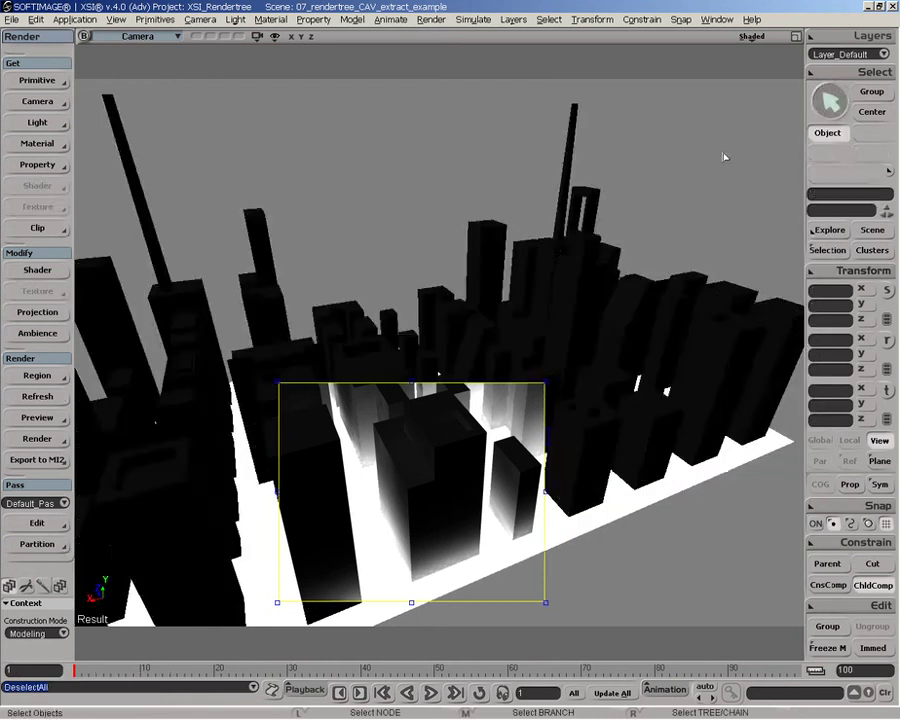
{"action": "middle_click", "coordinate": [413, 327]}
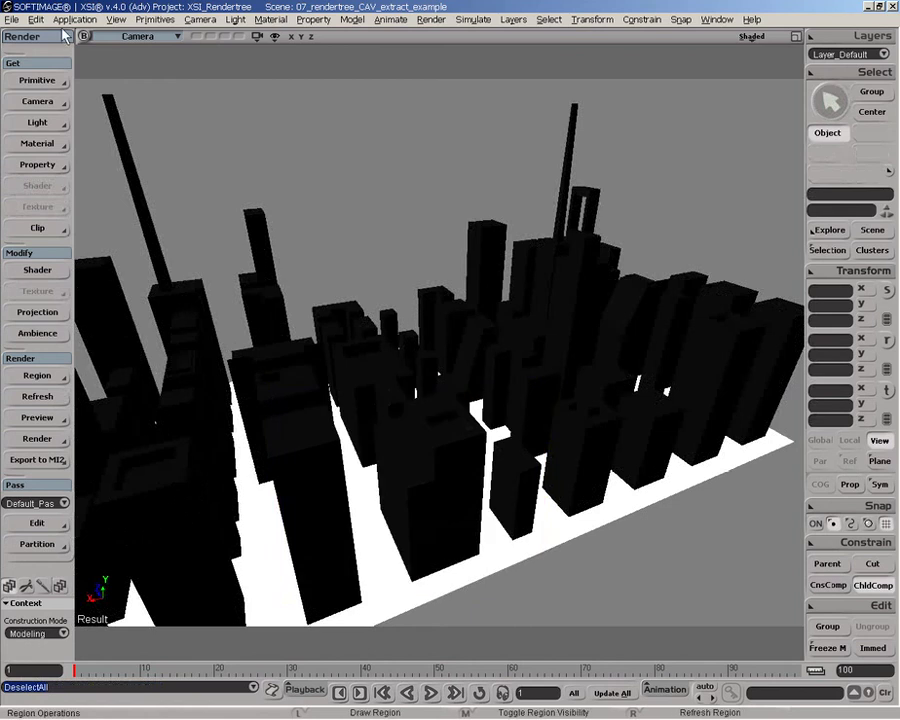
{"action": "left_click", "coordinate": [37, 80]}
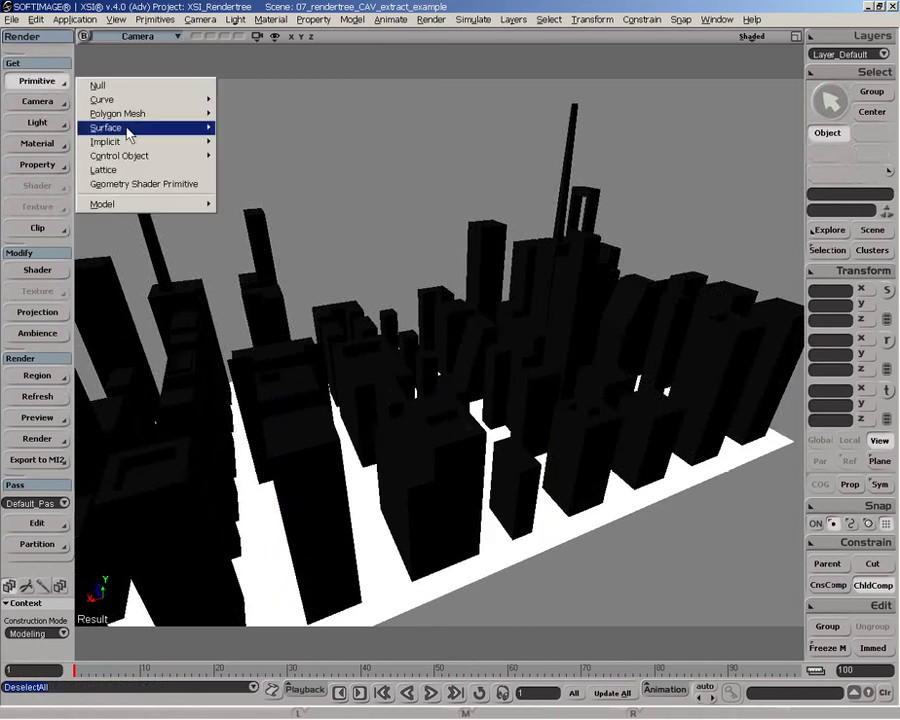
{"action": "mouse_move", "coordinate": [135, 115]}
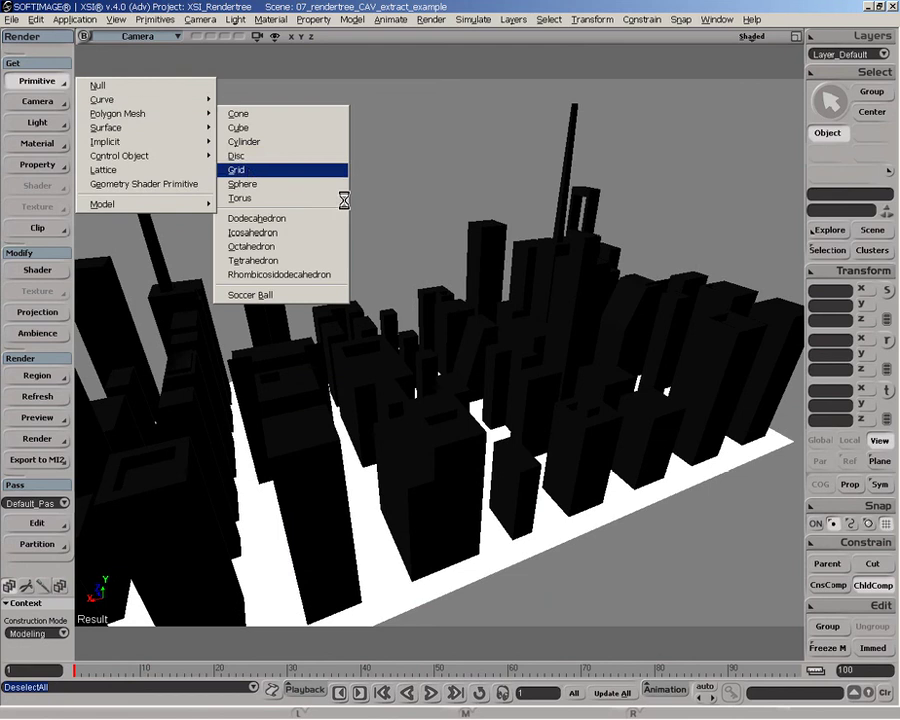
{"action": "left_click", "coordinate": [238, 170]}
Step: Drag the new grid left, toward the camera and up above the city
{"action": "left_click", "coordinate": [887, 390]}
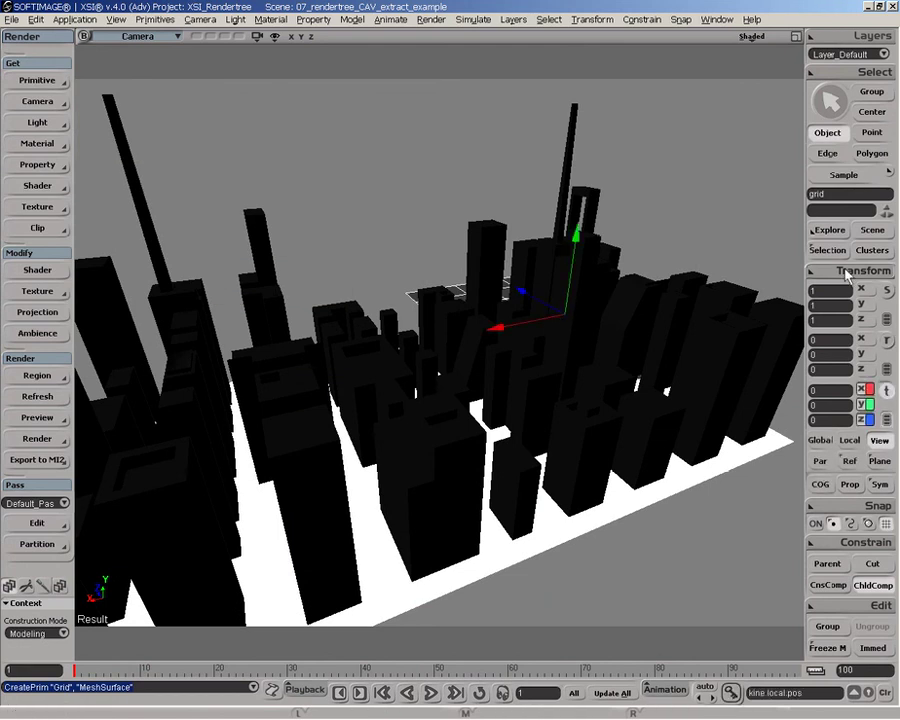
{"action": "right_click", "coordinate": [549, 318]}
{"action": "key", "text": "Escape"}
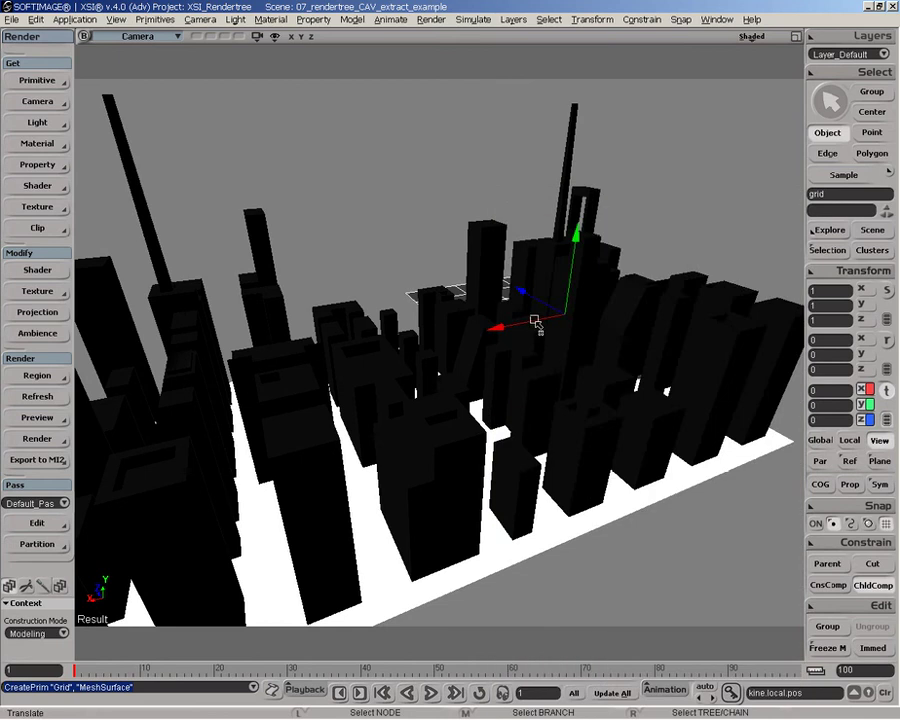
{"action": "left_click_drag", "start_coordinate": [472, 298], "coordinate": [334, 376]}
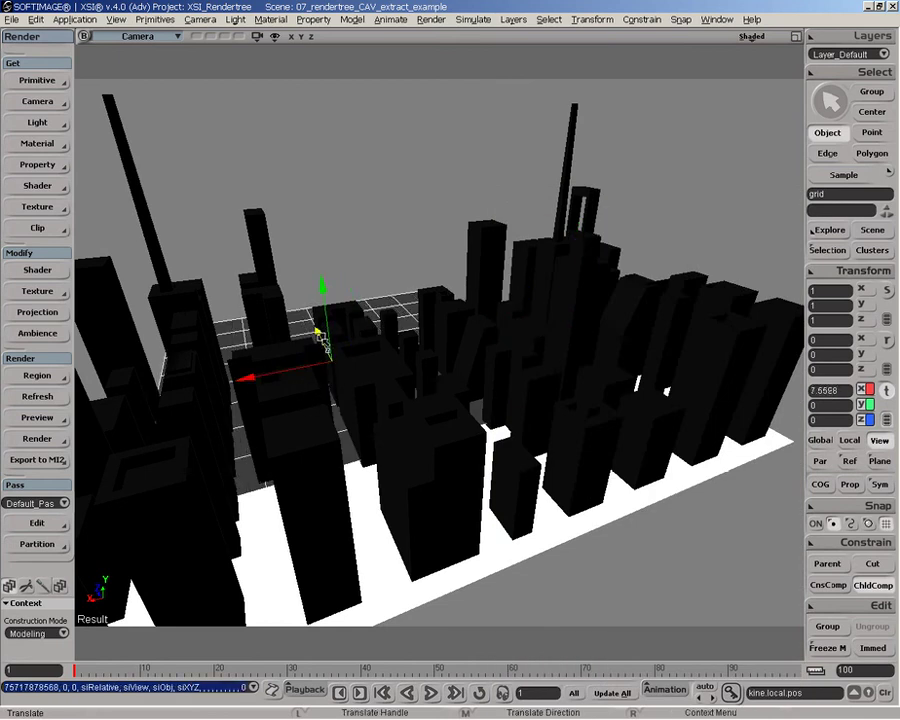
{"action": "left_click_drag", "start_coordinate": [317, 333], "coordinate": [366, 424]}
{"action": "left_click_drag", "start_coordinate": [387, 250], "coordinate": [285, 10]}
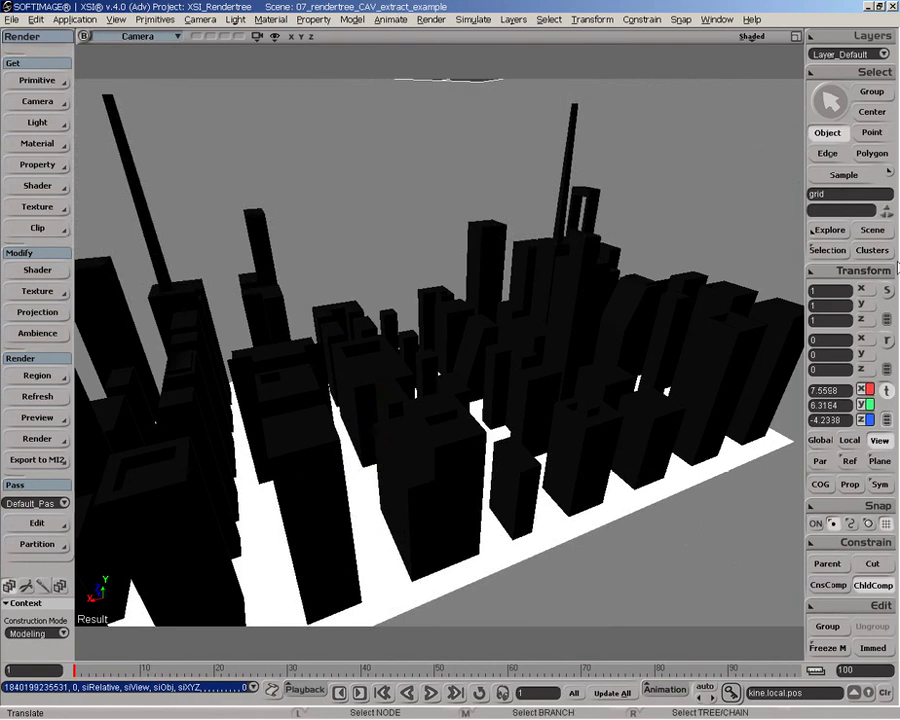
Step: Scale the grid uniformly to 10, 10, 10
{"action": "left_click", "coordinate": [886, 290]}
{"action": "type", "text": "10"}
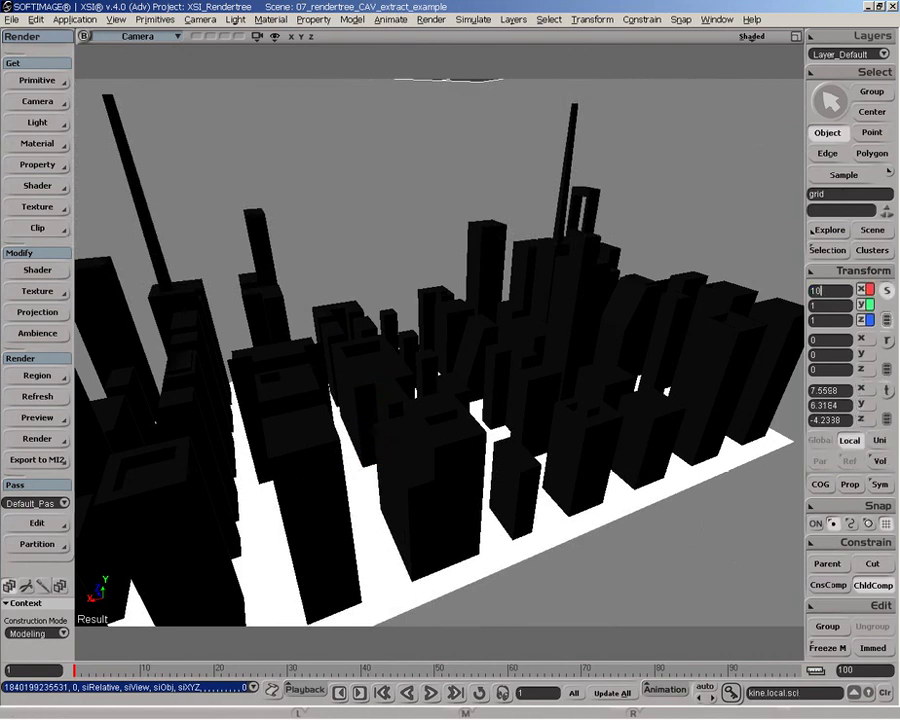
{"action": "key", "text": "Tab"}
{"action": "type", "text": "10"}
{"action": "key", "text": "Tab"}
{"action": "type", "text": "10"}
{"action": "key", "text": "Tab"}
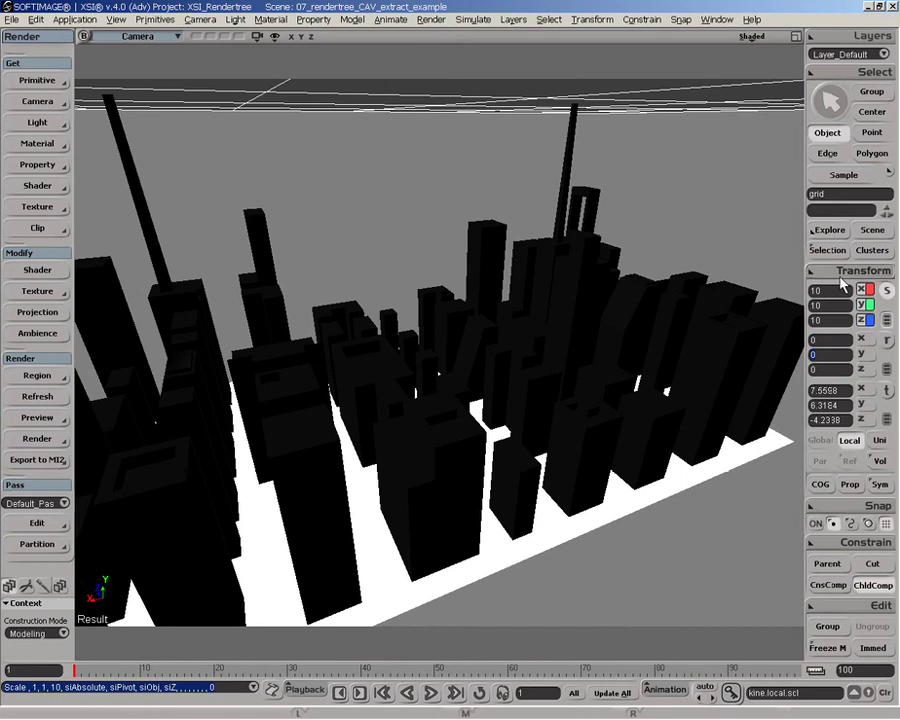
Step: Set the grid's Translate Y to 12 and deselect it
{"action": "left_click", "coordinate": [886, 390]}
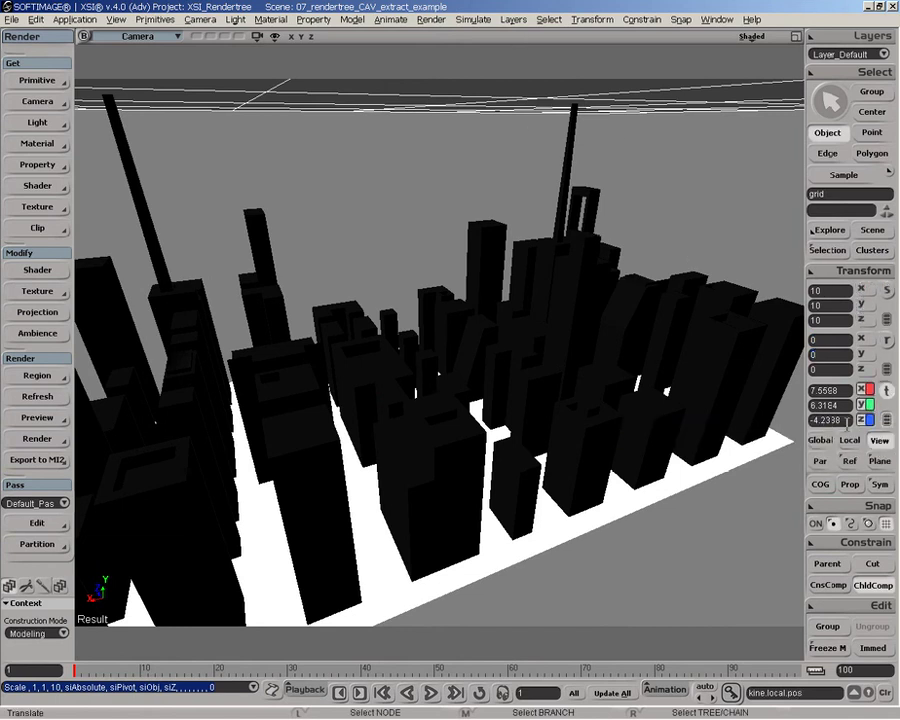
{"action": "left_click", "coordinate": [845, 405]}
{"action": "type", "text": "8"}
{"action": "key", "text": "Return"}
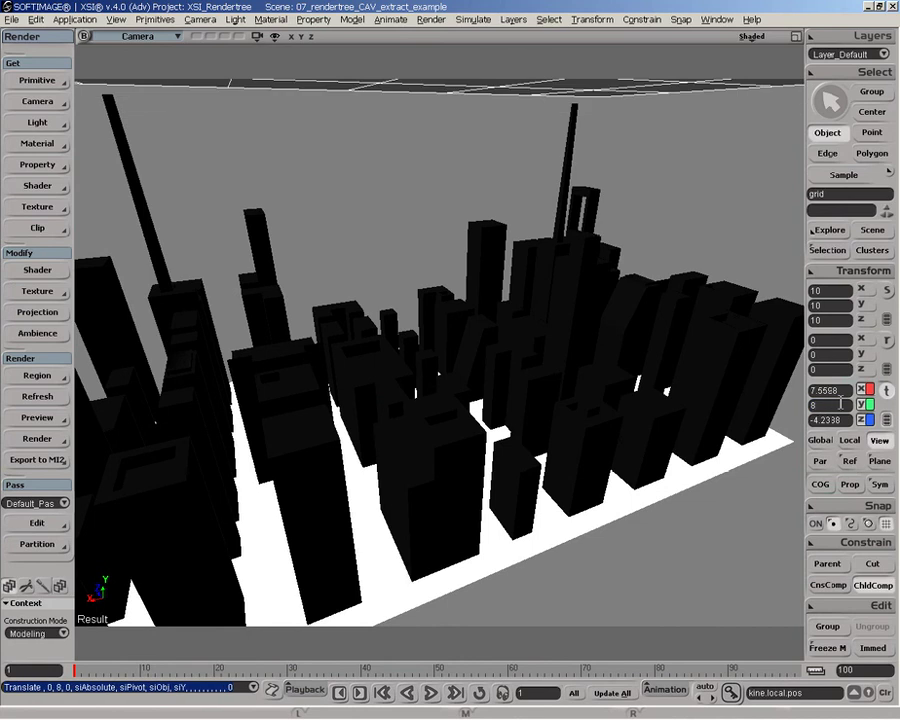
{"action": "type", "text": "12"}
{"action": "key", "text": "Return"}
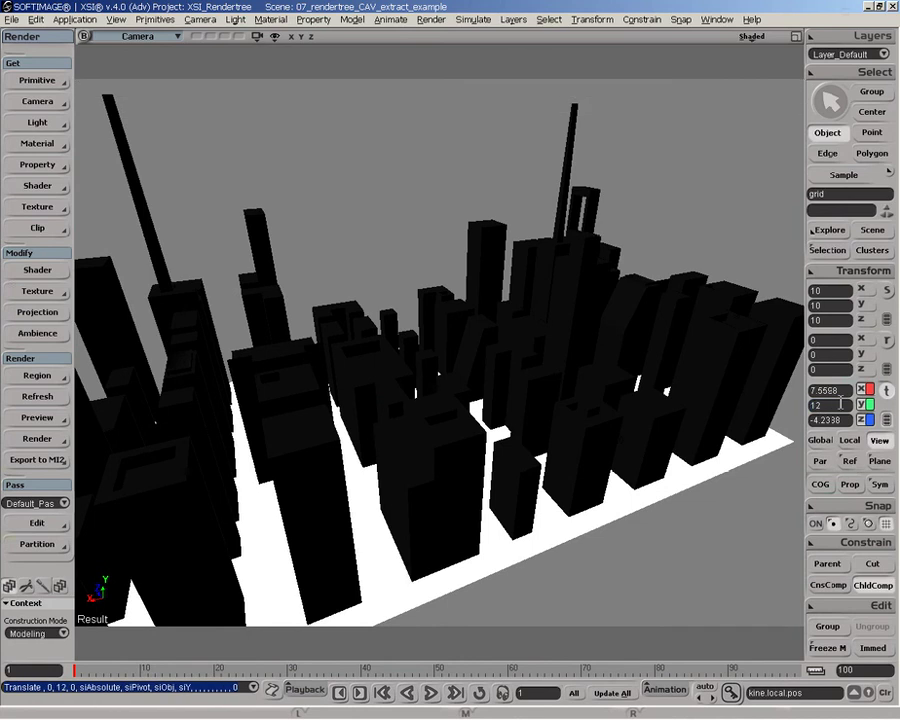
{"action": "key", "text": "space"}
{"action": "left_click", "coordinate": [695, 205]}
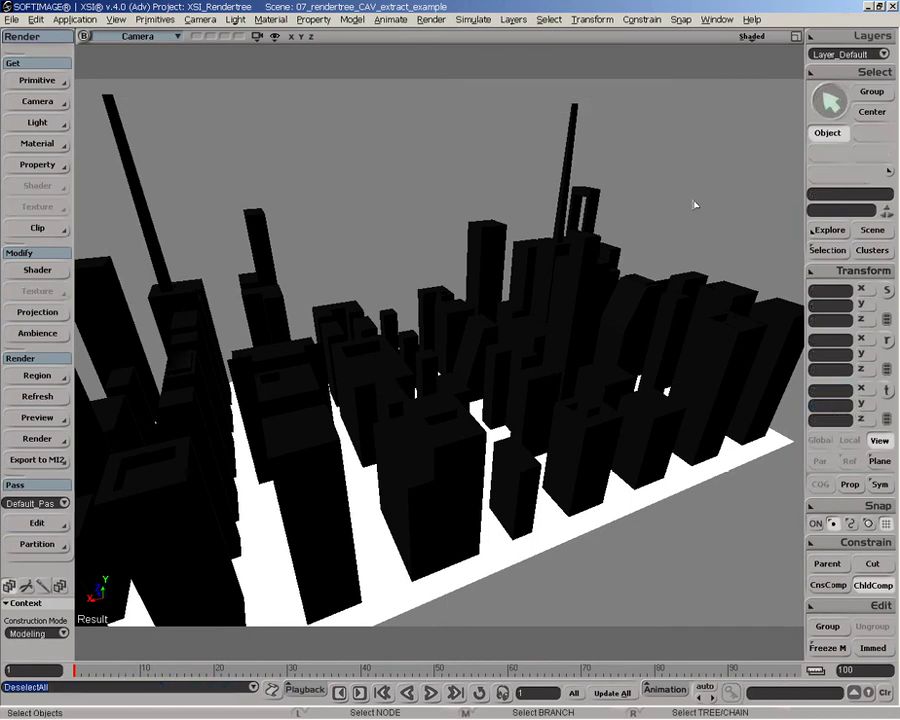
Step: In the four-view layout, select the grid above the city and apply a Constant material
{"action": "left_click", "coordinate": [796, 37]}
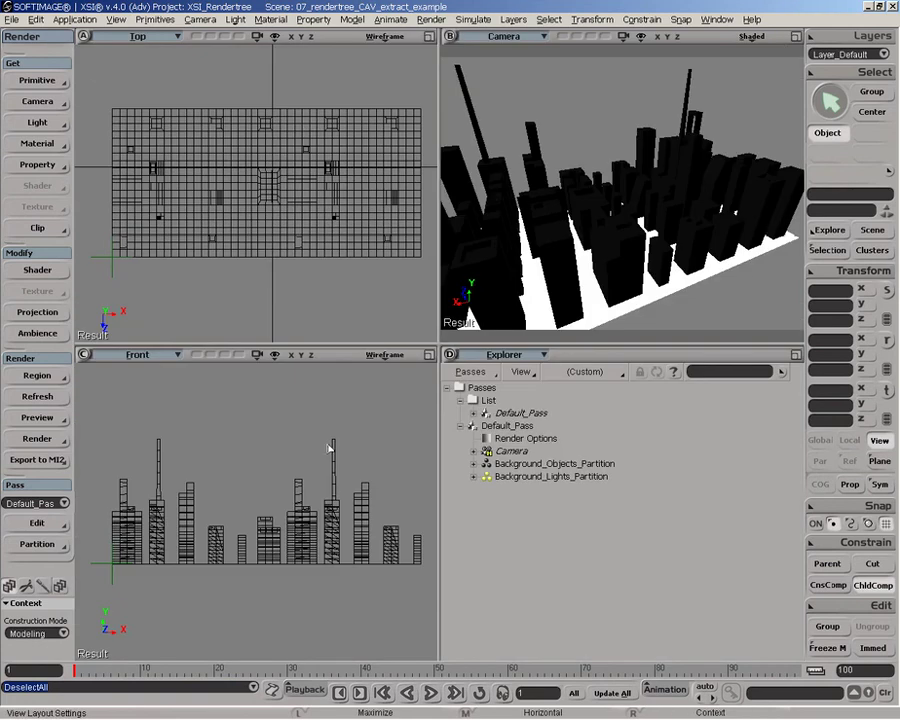
{"action": "key", "text": "a"}
{"action": "left_click_drag", "start_coordinate": [262, 436], "coordinate": [293, 503]}
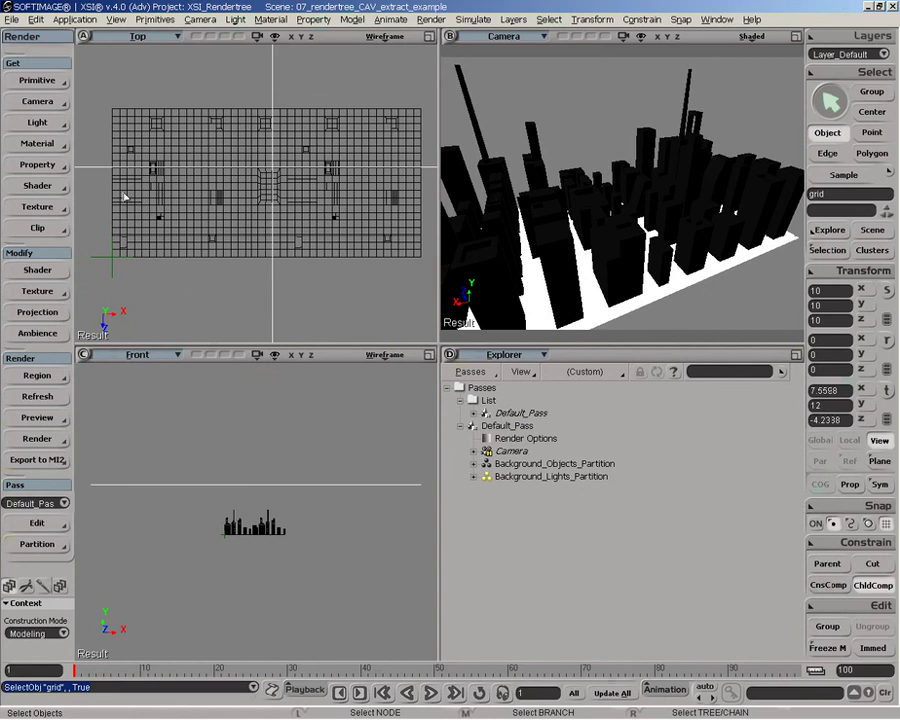
{"action": "left_click", "coordinate": [37, 143]}
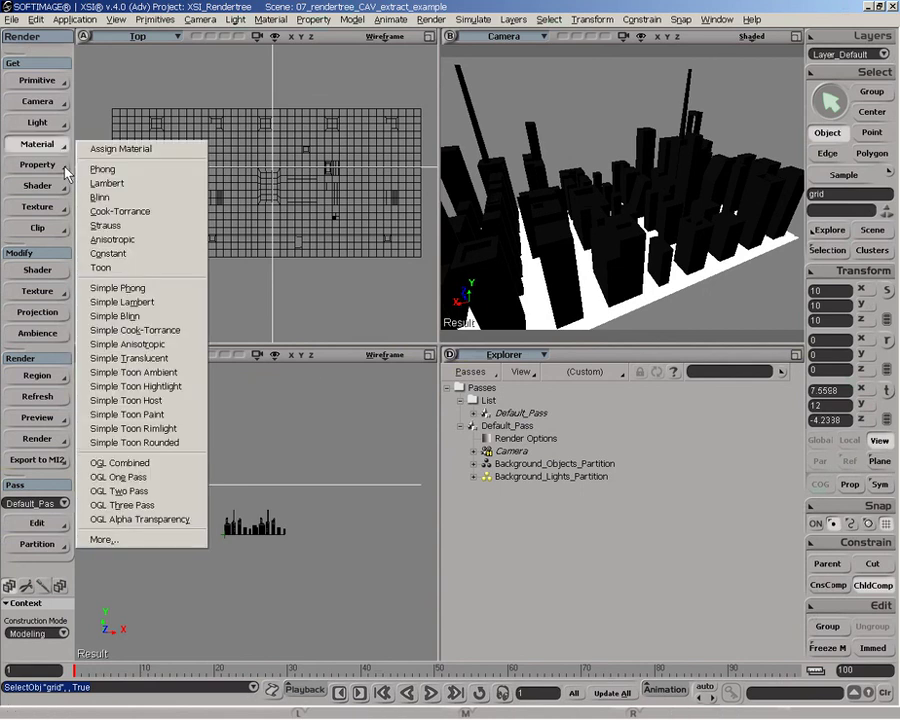
{"action": "left_click", "coordinate": [105, 251]}
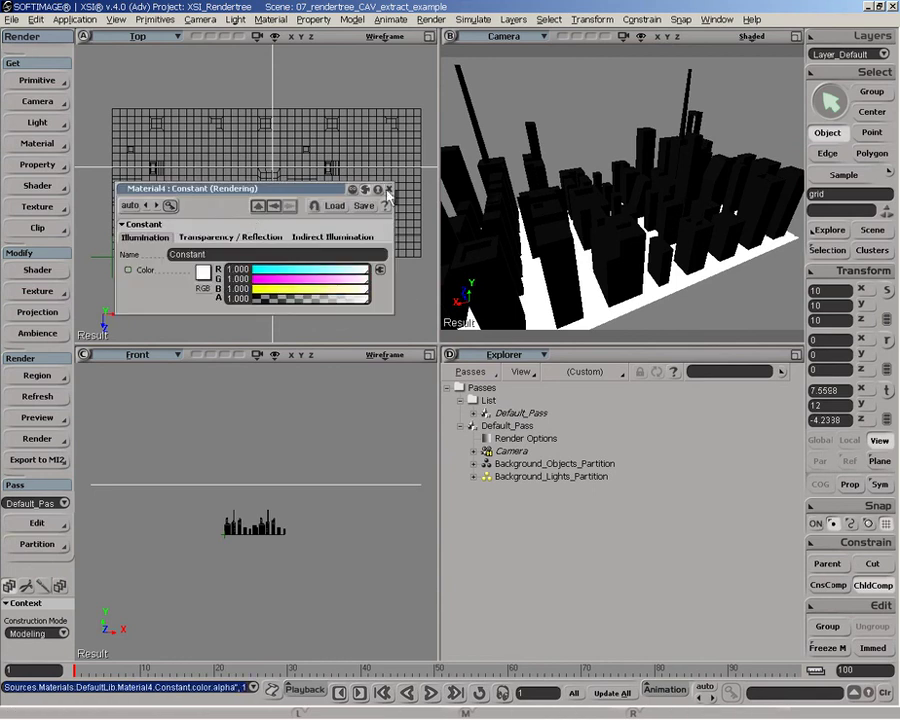
Step: Maximize the Camera view and draw a render region over the central buildings
{"action": "left_click", "coordinate": [450, 153]}
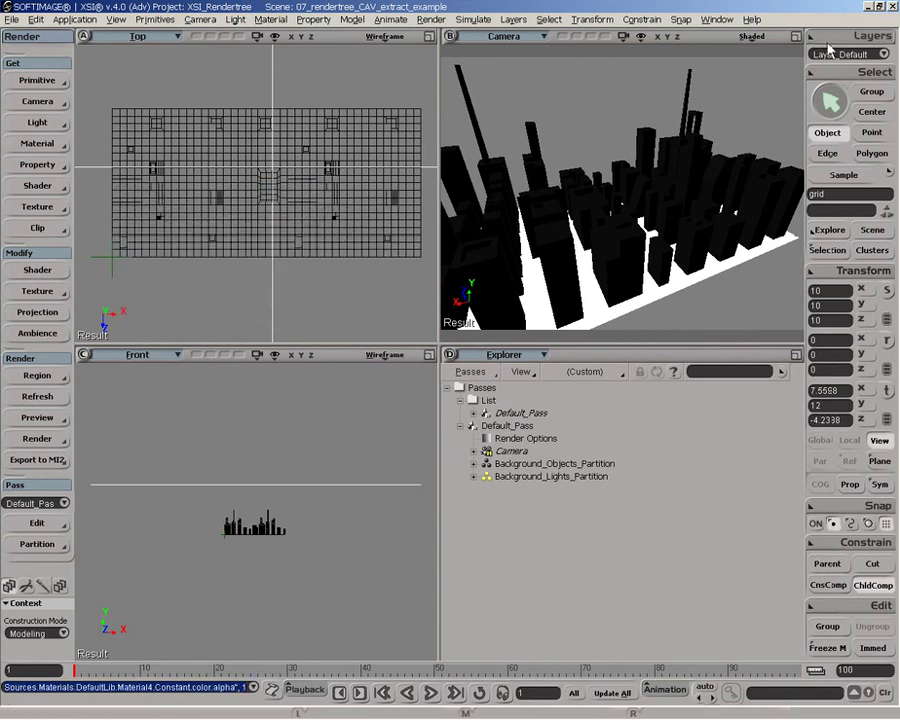
{"action": "key", "text": "F12"}
{"action": "key", "text": "q"}
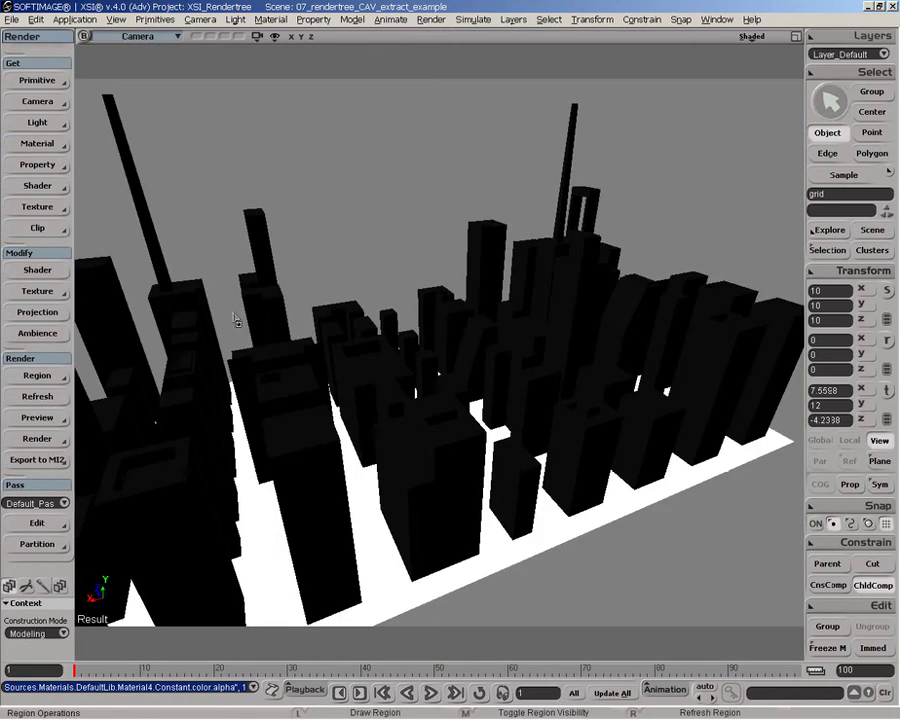
{"action": "mouse_move", "coordinate": [323, 200]}
{"action": "left_mouse_down"}
{"action": "mouse_move", "coordinate": [345, 214]}
{"action": "mouse_move", "coordinate": [476, 580]}
{"action": "left_mouse_up"}
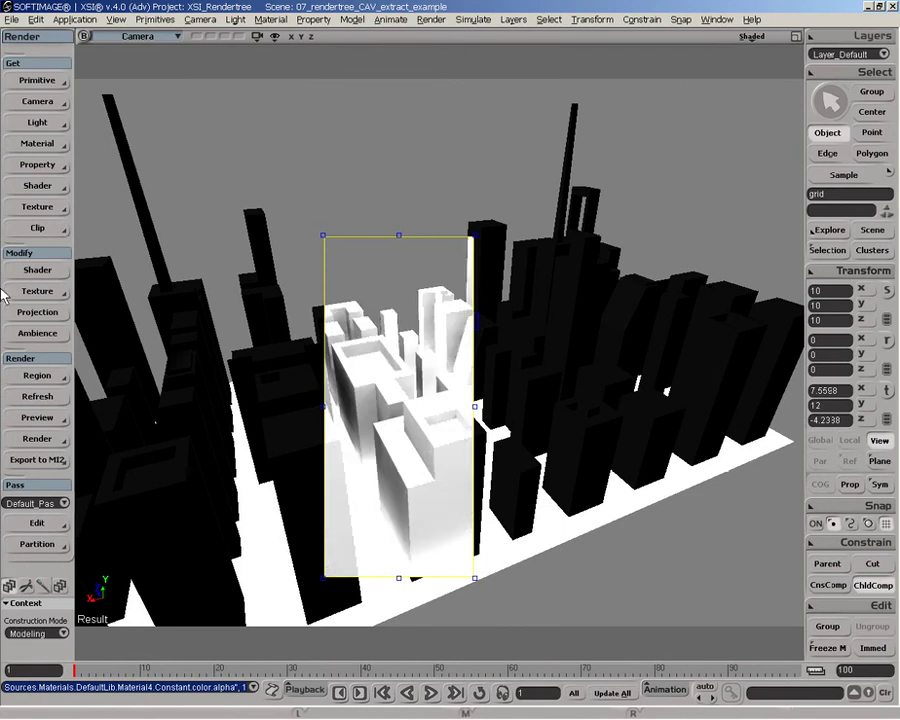
Step: Darken the grid's Constant colour stepwise to 0.049 on all channels and close the shader
{"action": "left_click", "coordinate": [40, 272]}
{"action": "left_click_drag", "start_coordinate": [286, 293], "coordinate": [274, 280], "text": "ctrl"}
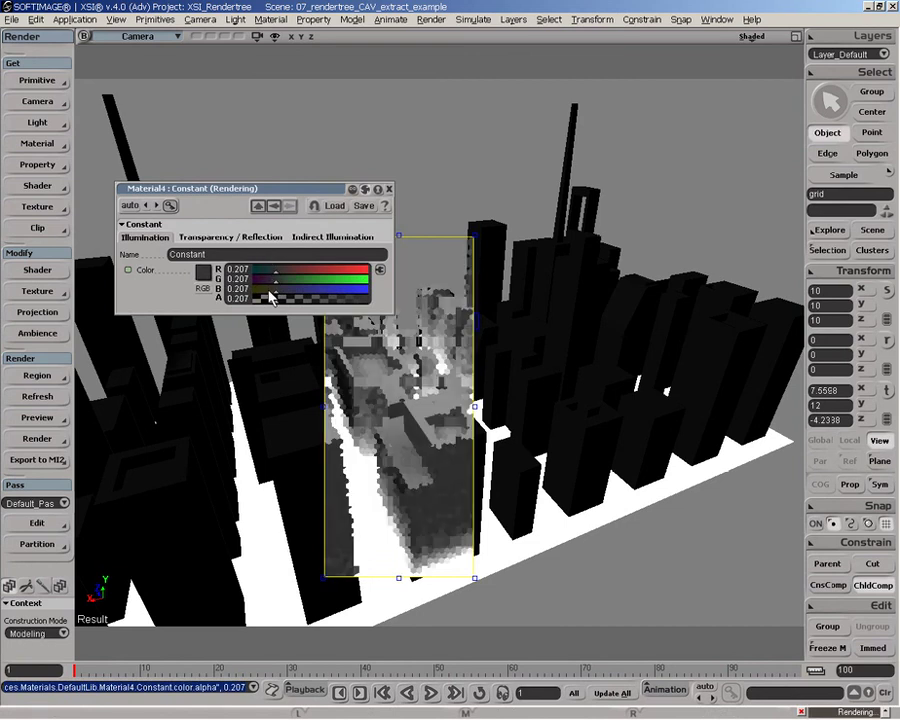
{"action": "left_click_drag", "start_coordinate": [263, 300], "coordinate": [261, 305], "text": "ctrl"}
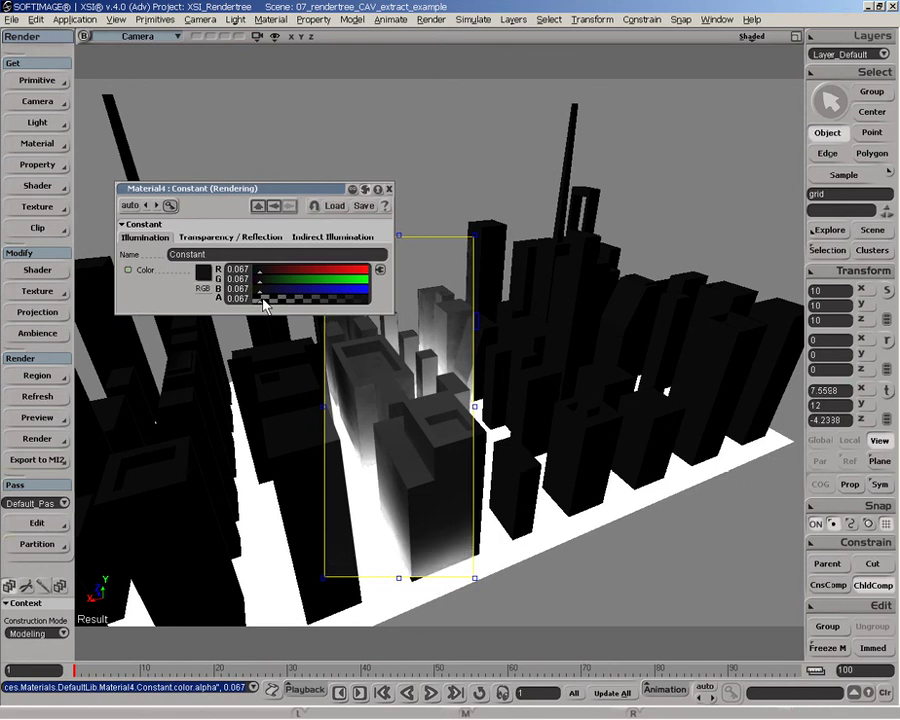
{"action": "left_click_drag", "start_coordinate": [262, 309], "coordinate": [261, 308]}
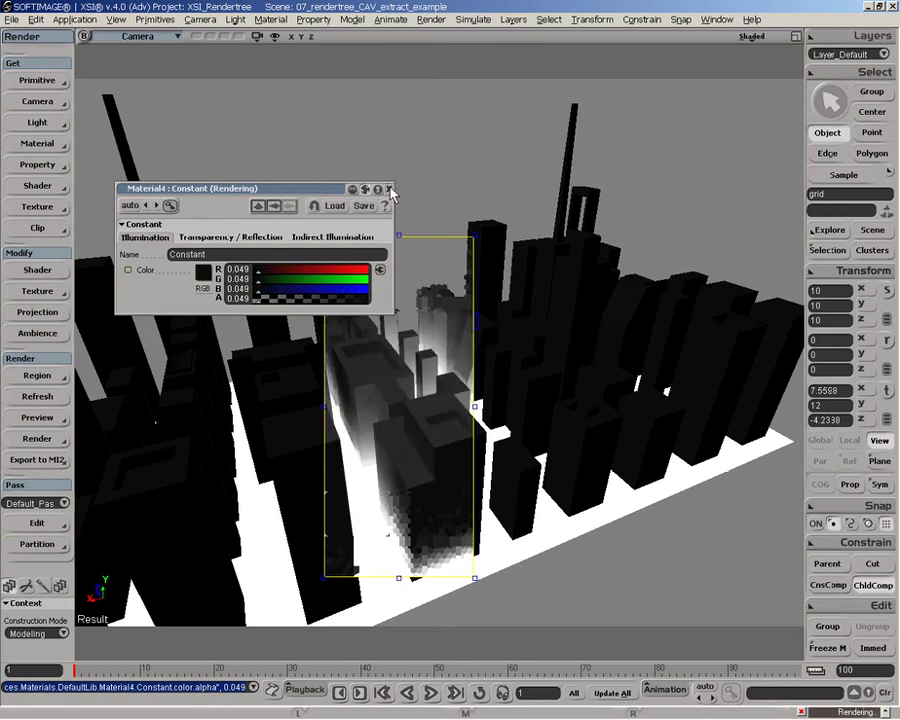
{"action": "left_click", "coordinate": [390, 189]}
Step: Remove the render region, reframe the camera on the city and select city_block
{"action": "key", "text": "q"}
{"action": "middle_click", "coordinate": [430, 181]}
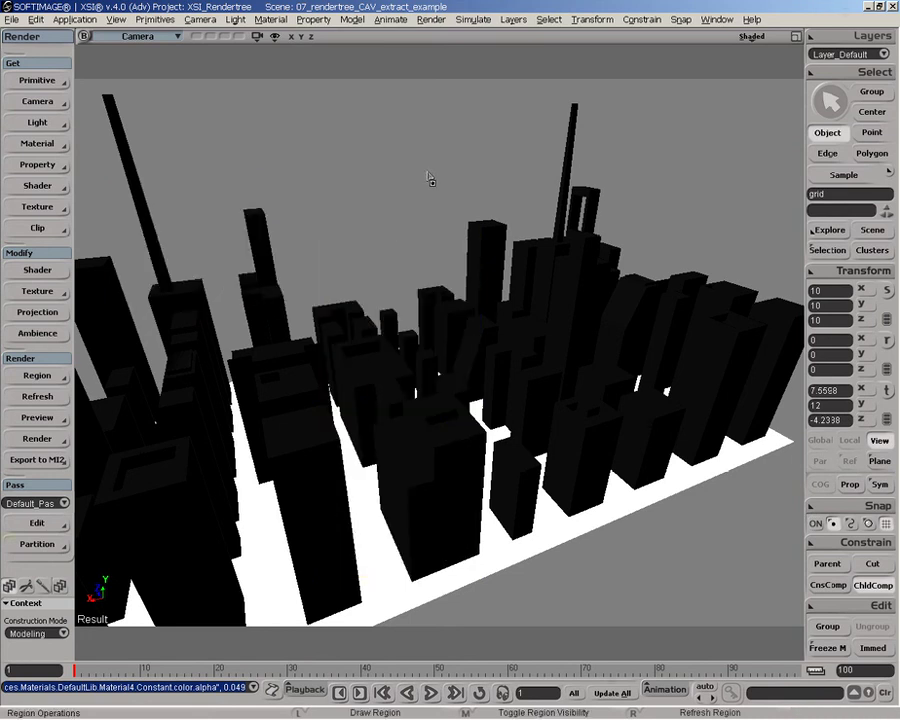
{"action": "key", "text": "o"}
{"action": "mouse_move", "coordinate": [466, 300]}
{"action": "left_mouse_down"}
{"action": "mouse_move", "coordinate": [426, 306]}
{"action": "mouse_move", "coordinate": [623, 306]}
{"action": "mouse_move", "coordinate": [456, 307]}
{"action": "left_mouse_up"}
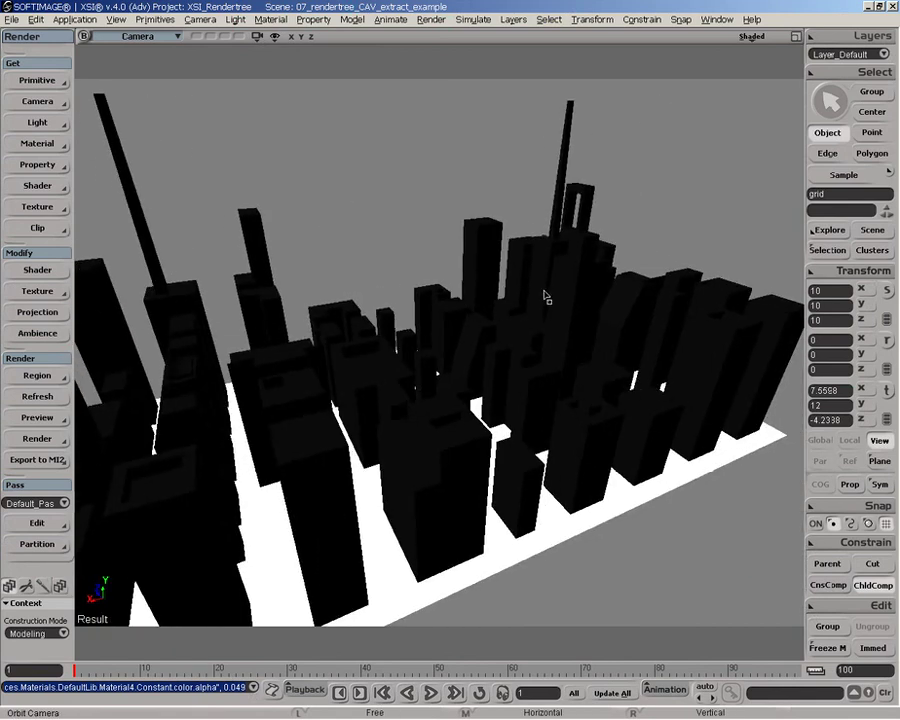
{"action": "key", "text": "z"}
{"action": "middle_click_drag", "start_coordinate": [516, 283], "coordinate": [488, 267]}
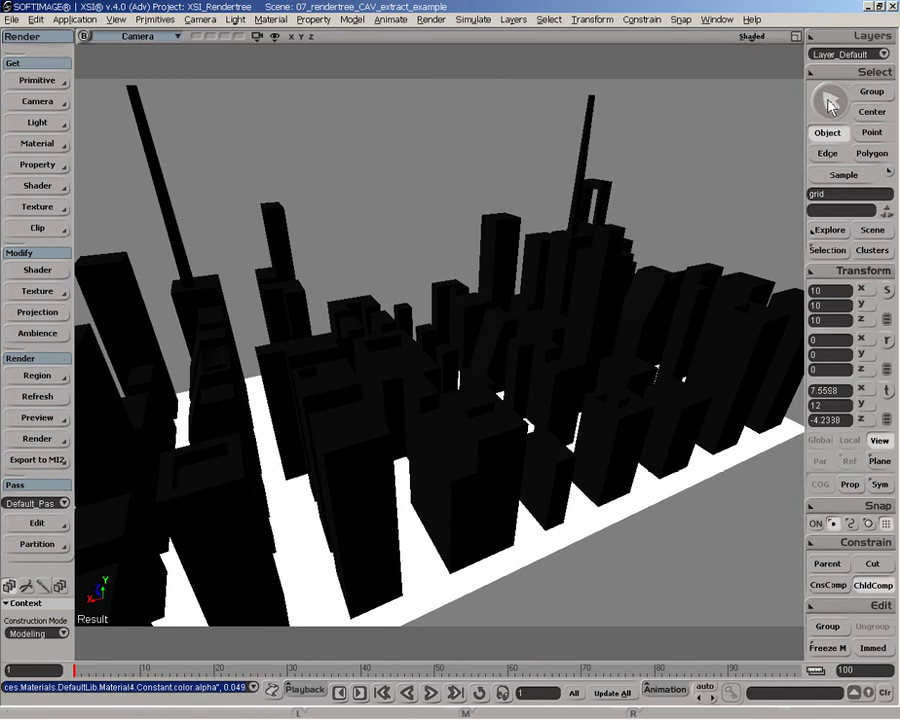
{"action": "key", "text": "space"}
{"action": "left_click", "coordinate": [641, 291]}
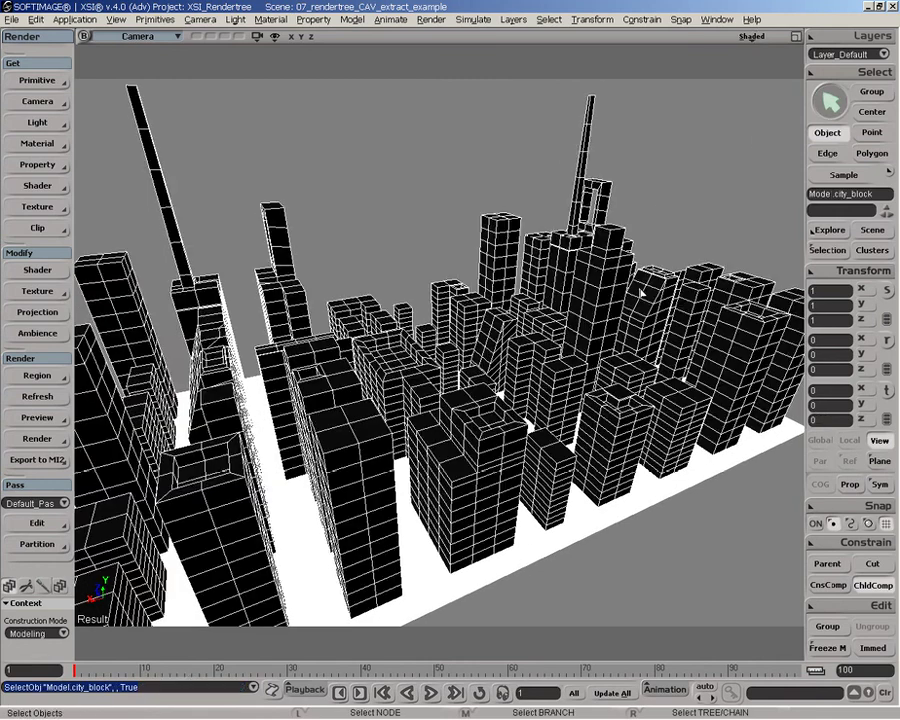
Step: Add a Color At Vertices Map to city_block and open its Vertex_Color settings
{"action": "left_click", "coordinate": [37, 167]}
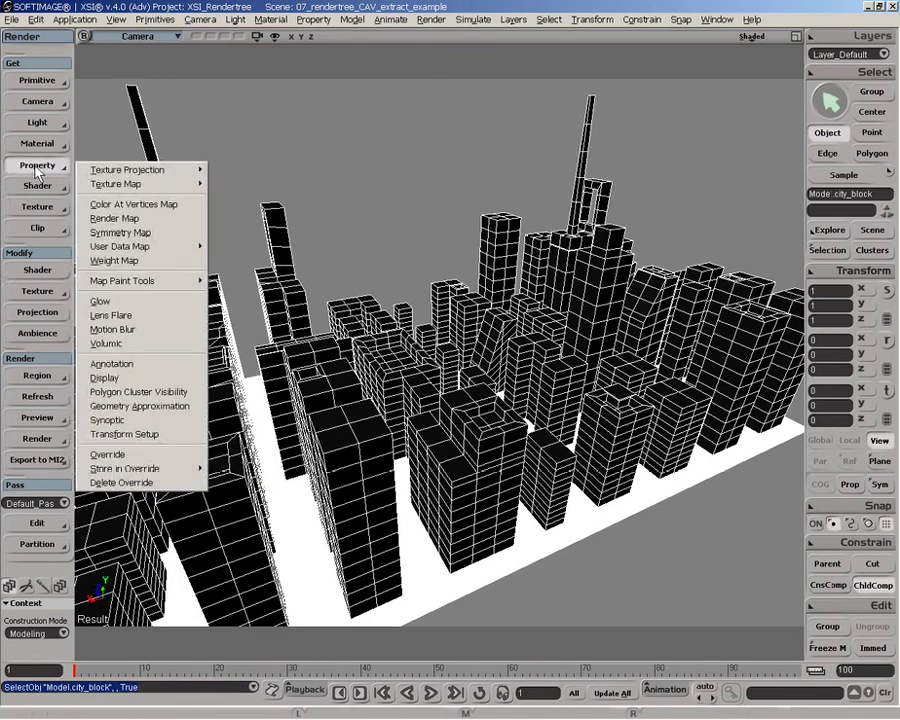
{"action": "left_click", "coordinate": [125, 209]}
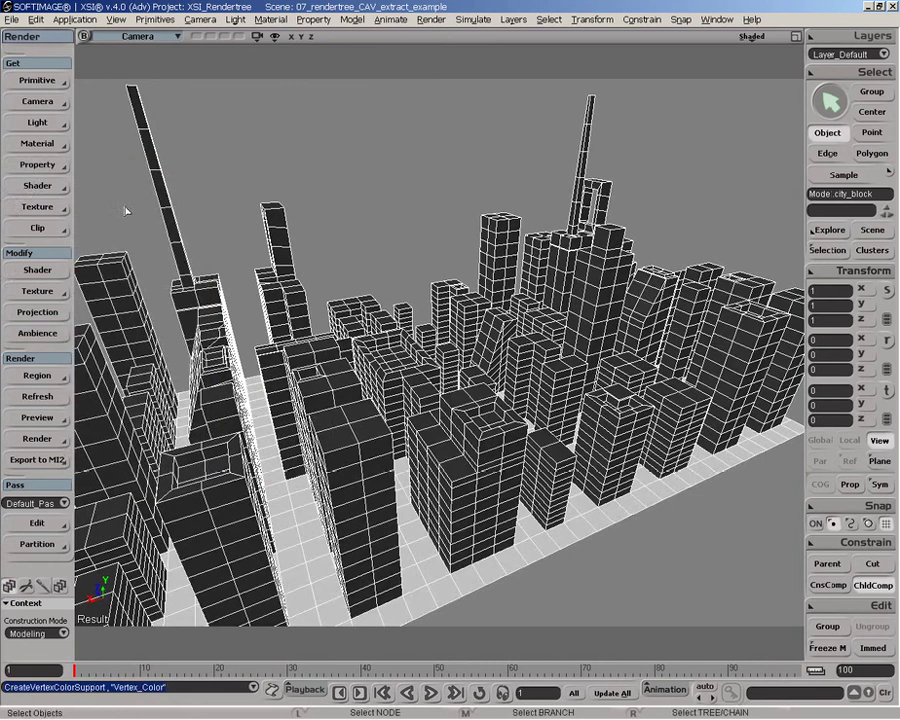
{"action": "left_click", "coordinate": [828, 250]}
{"action": "left_click", "coordinate": [629, 303]}
{"action": "left_click", "coordinate": [642, 341]}
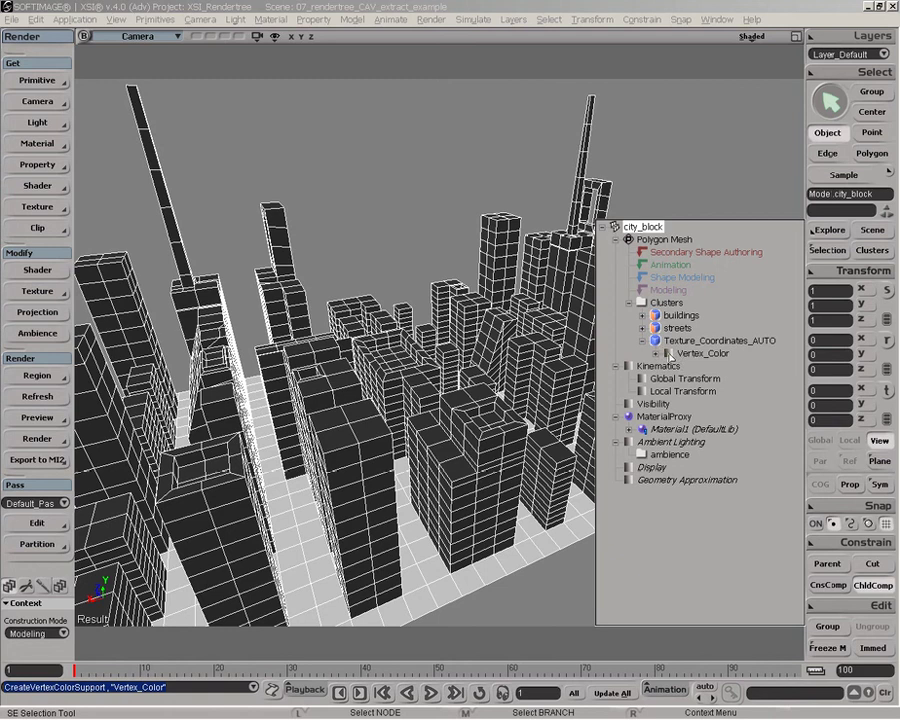
{"action": "left_click", "coordinate": [671, 355]}
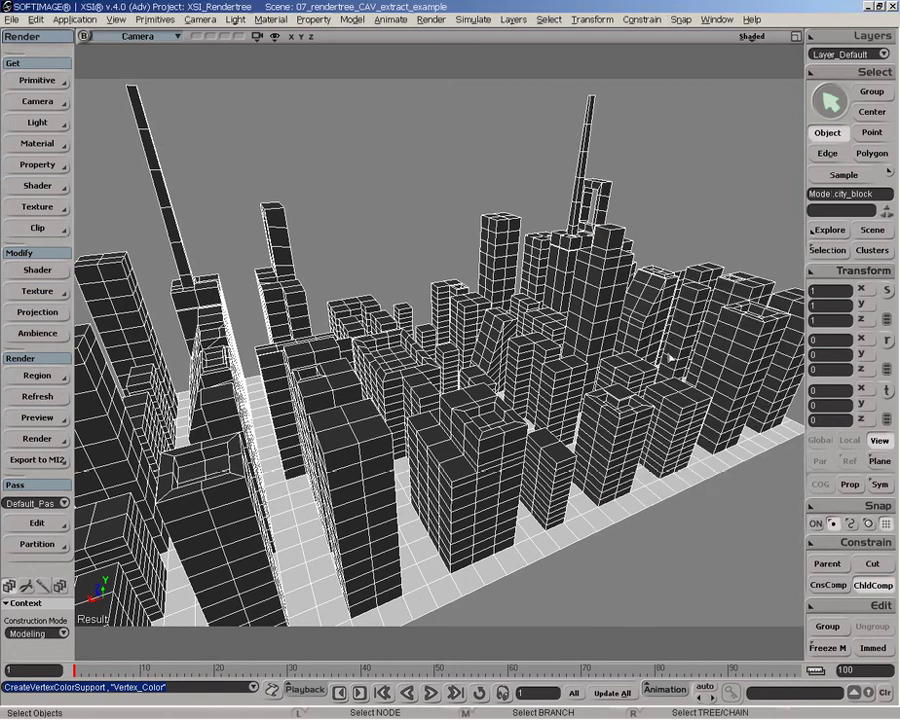
Step: Rename the Vertex_Color map to streets_lights and close its editor
{"action": "left_click_drag", "start_coordinate": [667, 95], "coordinate": [515, 121]}
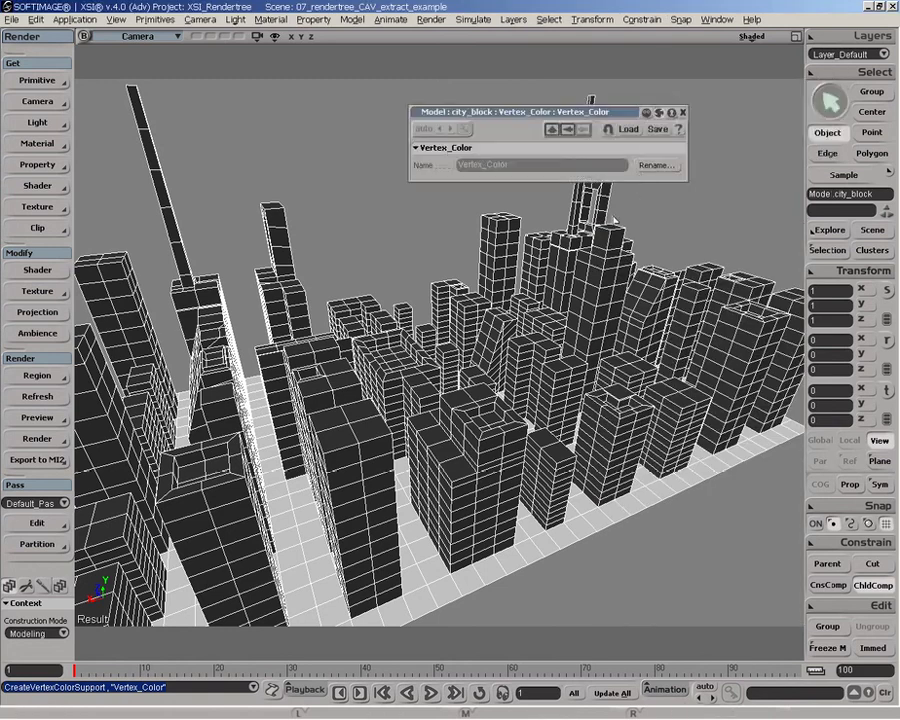
{"action": "left_click", "coordinate": [657, 165]}
{"action": "left_click", "coordinate": [448, 272]}
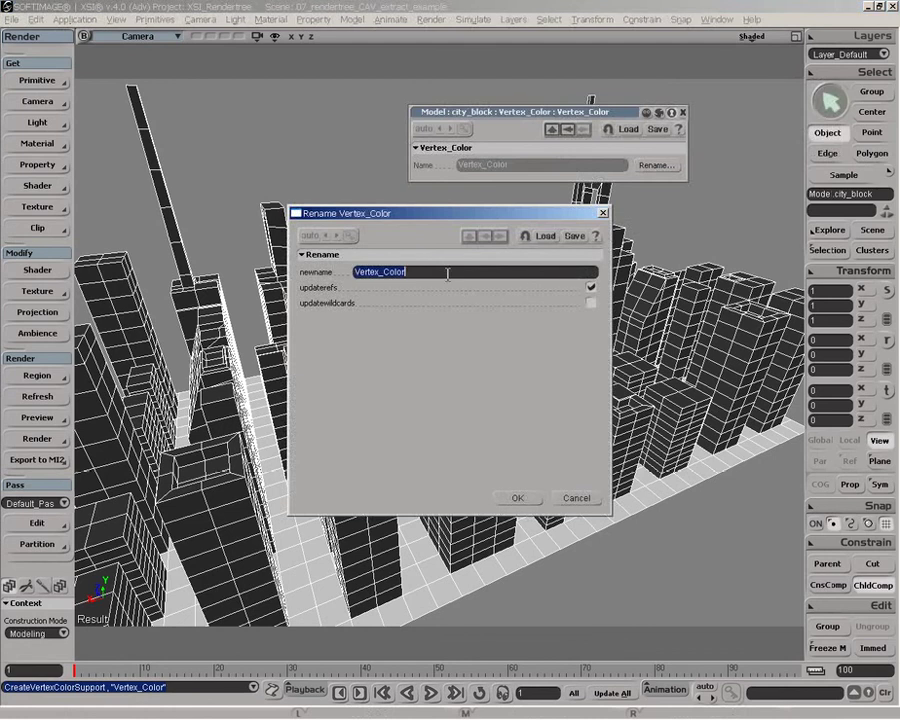
{"action": "type", "text": "streets_lights"}
{"action": "left_click", "coordinate": [517, 498]}
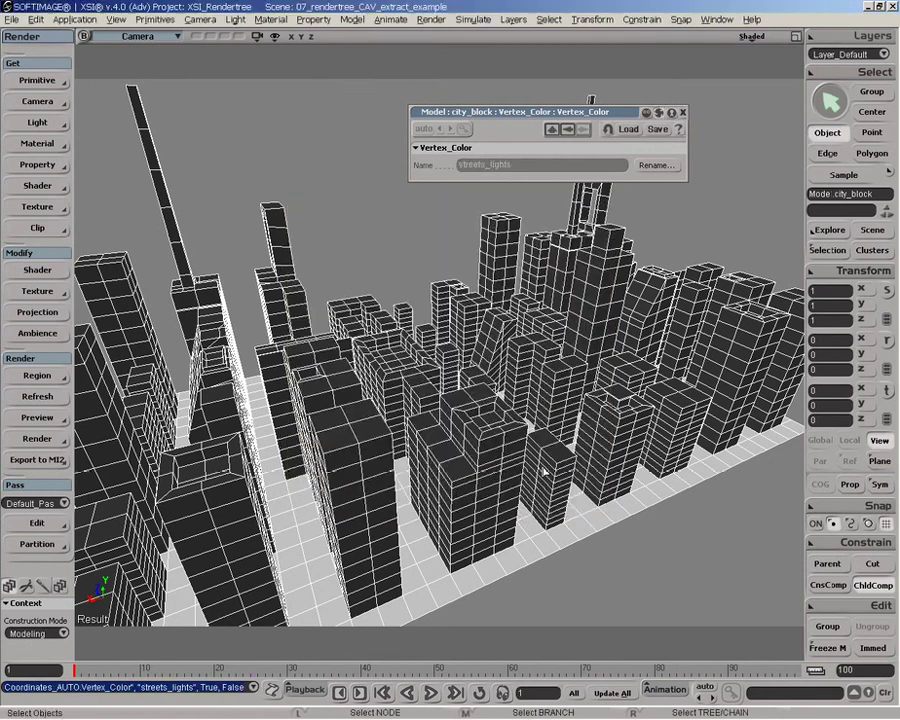
{"action": "left_click", "coordinate": [683, 112]}
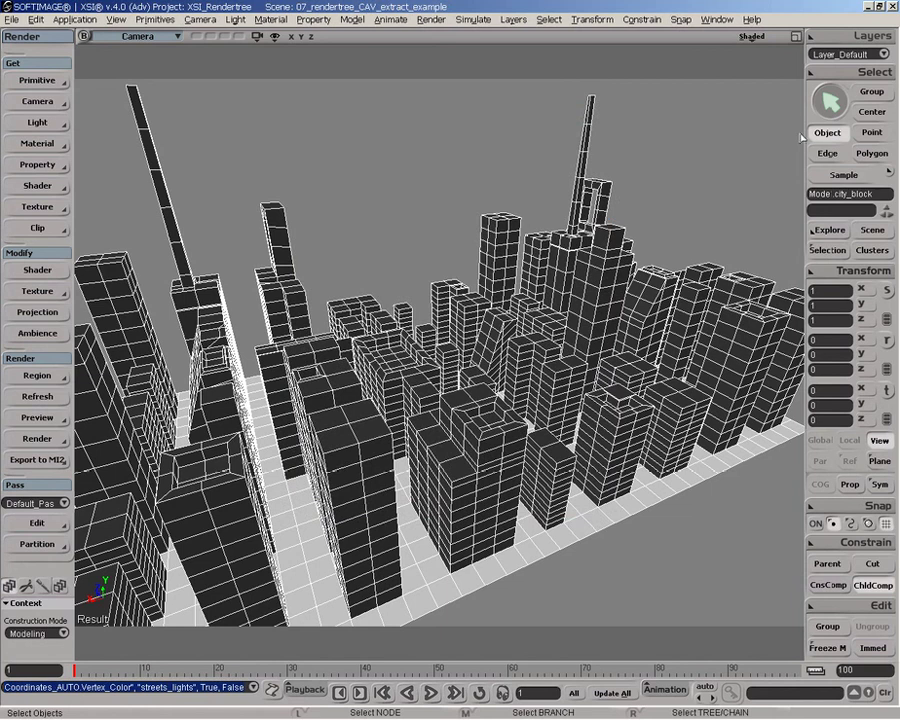
Step: Add a RenderMap property to city_block and open its settings
{"action": "left_click", "coordinate": [40, 165]}
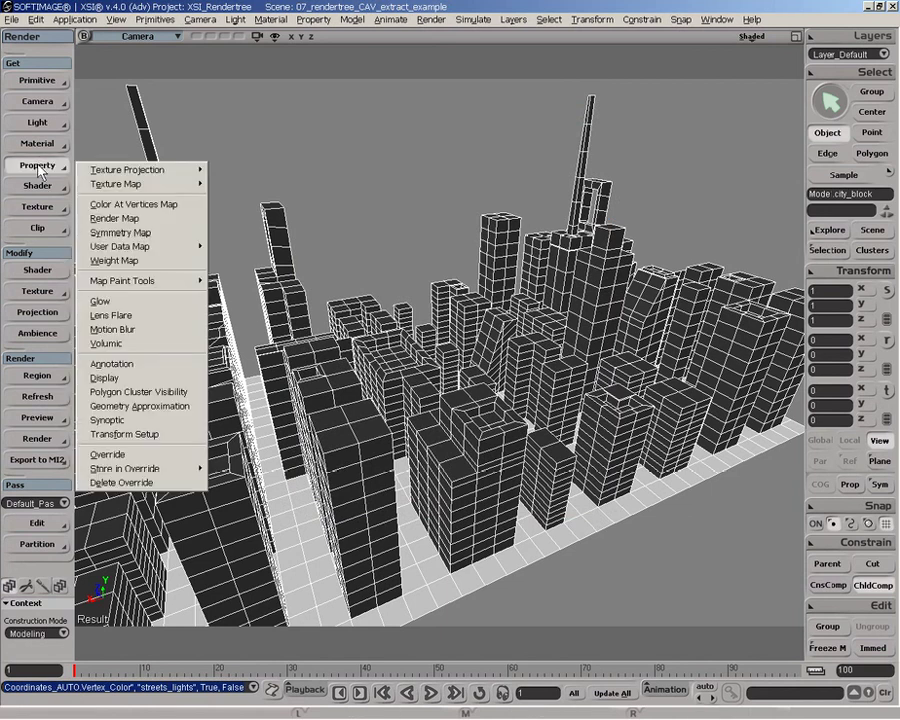
{"action": "left_click", "coordinate": [170, 216]}
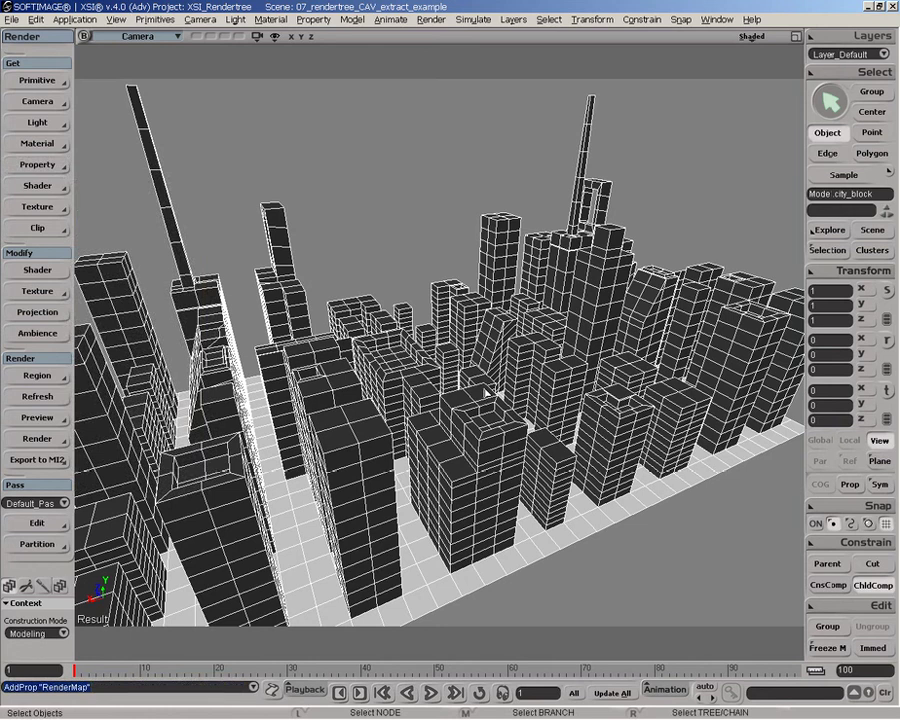
{"action": "left_click", "coordinate": [828, 250]}
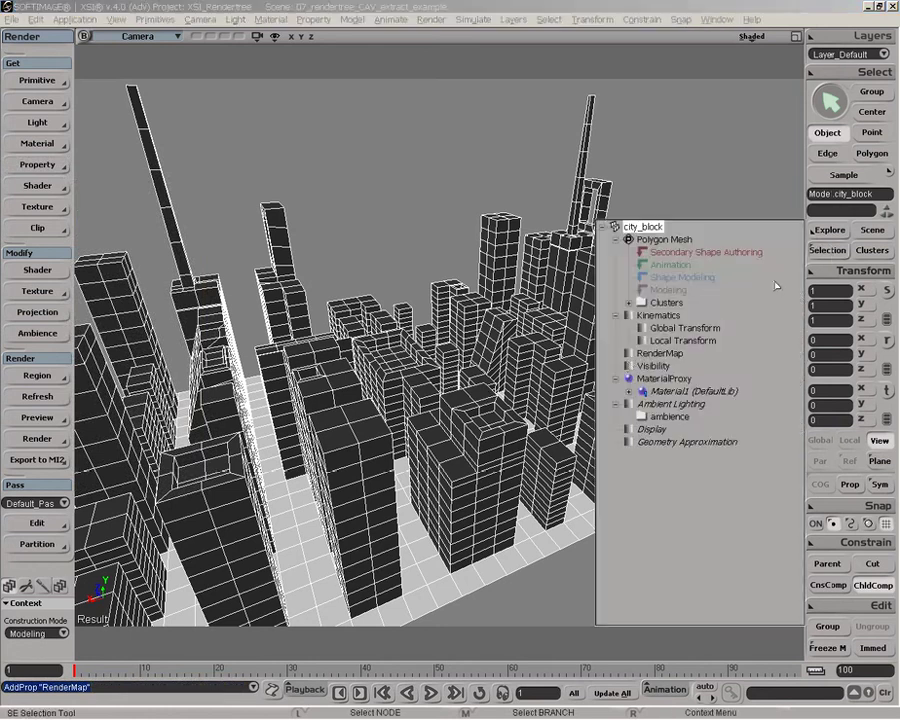
{"action": "left_click", "coordinate": [655, 353]}
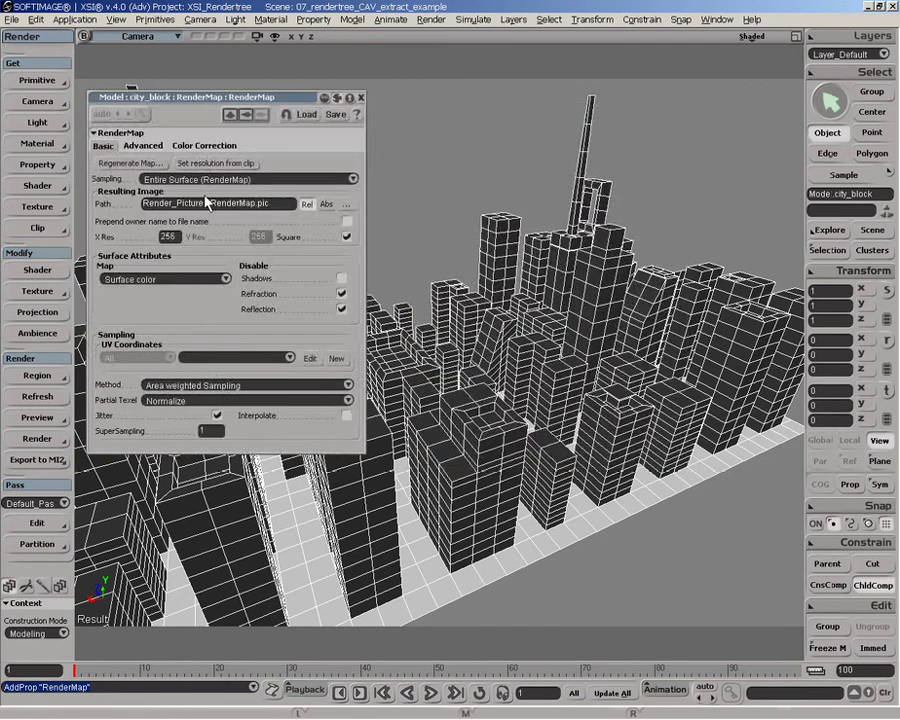
Step: Set RenderMap to Vertices Only into streets_lights, disable shadows and average colors around vertices
{"action": "left_click", "coordinate": [254, 180]}
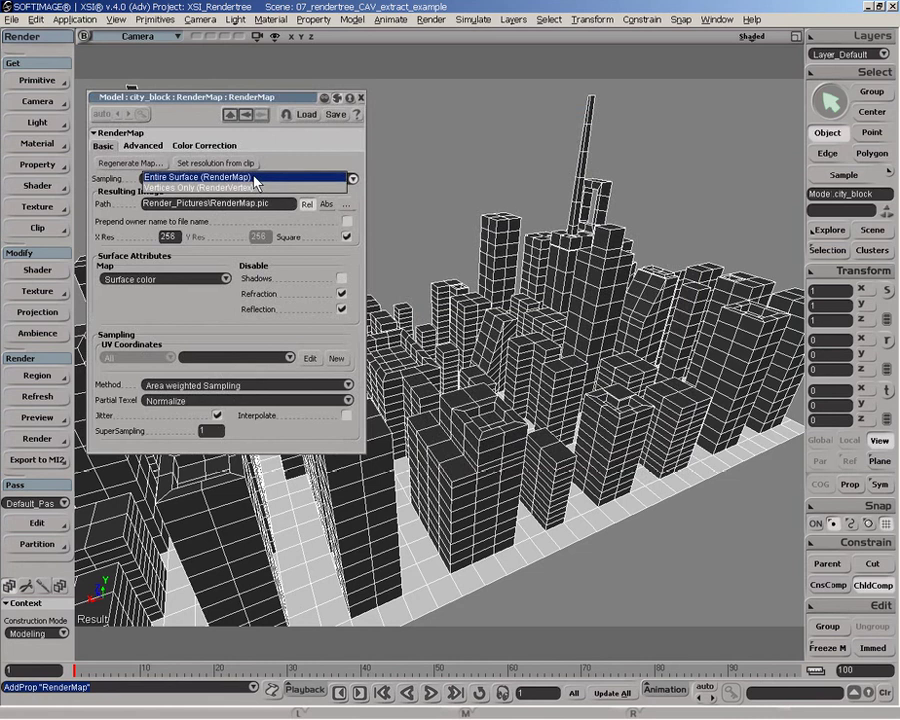
{"action": "left_click", "coordinate": [188, 187]}
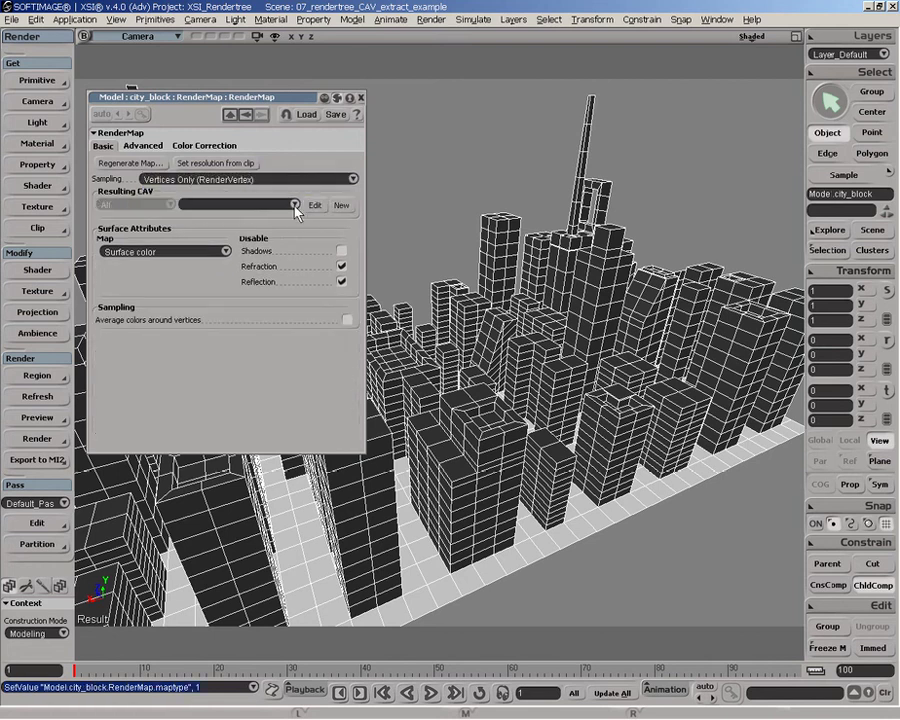
{"action": "left_click", "coordinate": [294, 205]}
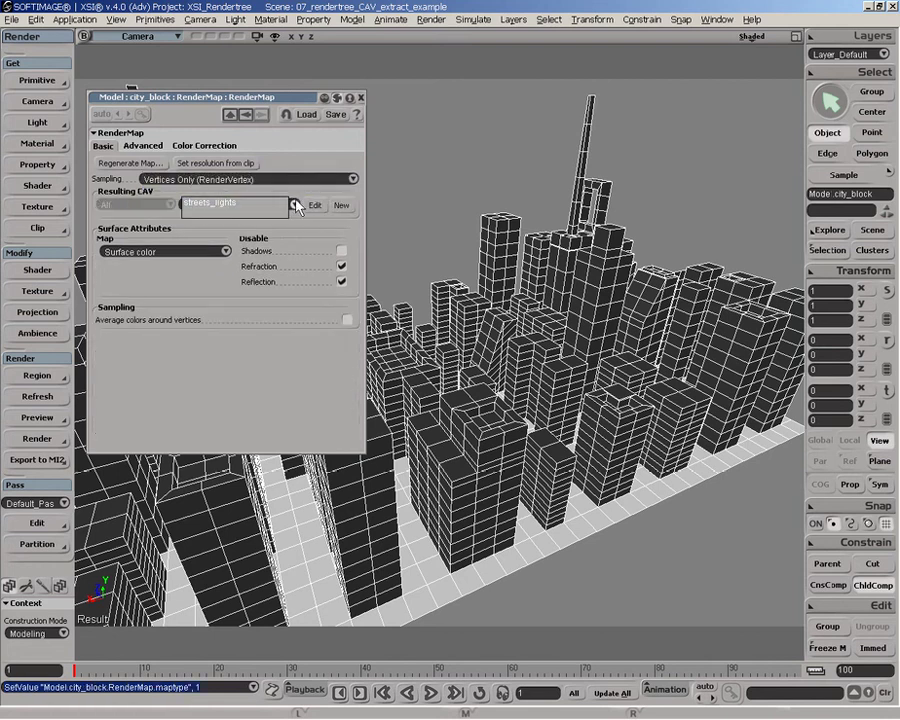
{"action": "left_click", "coordinate": [214, 203]}
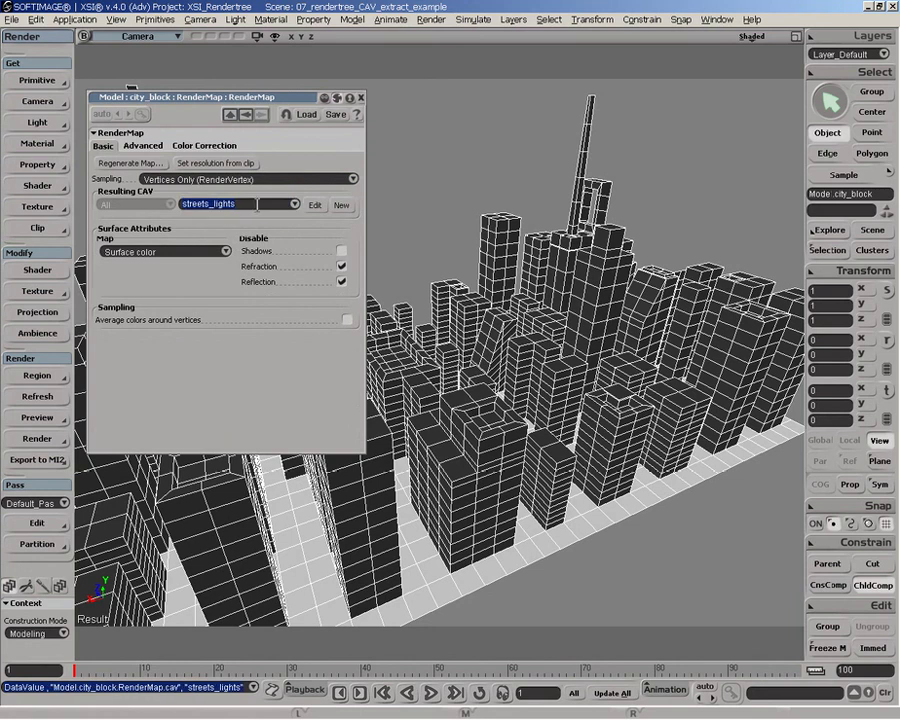
{"action": "left_click", "coordinate": [341, 251]}
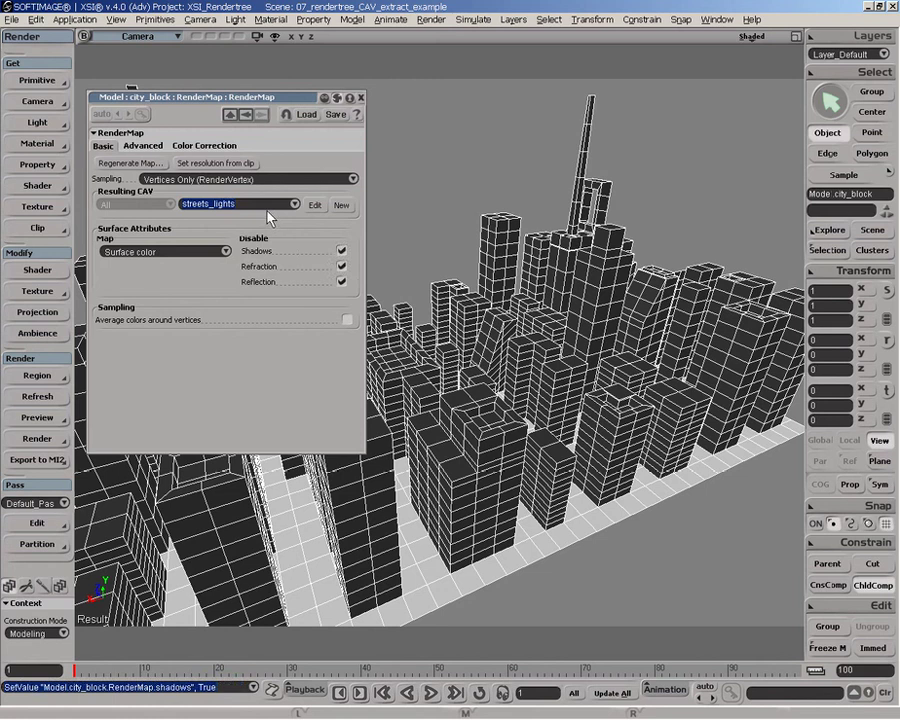
{"action": "left_click", "coordinate": [347, 322]}
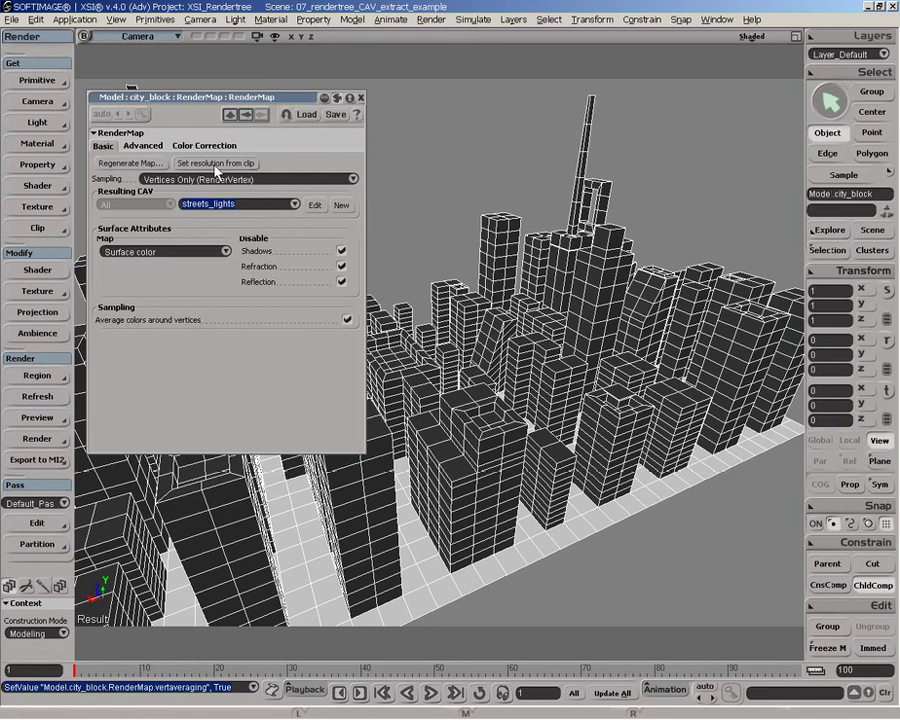
{"action": "left_click_drag", "start_coordinate": [135, 97], "coordinate": [169, 85]}
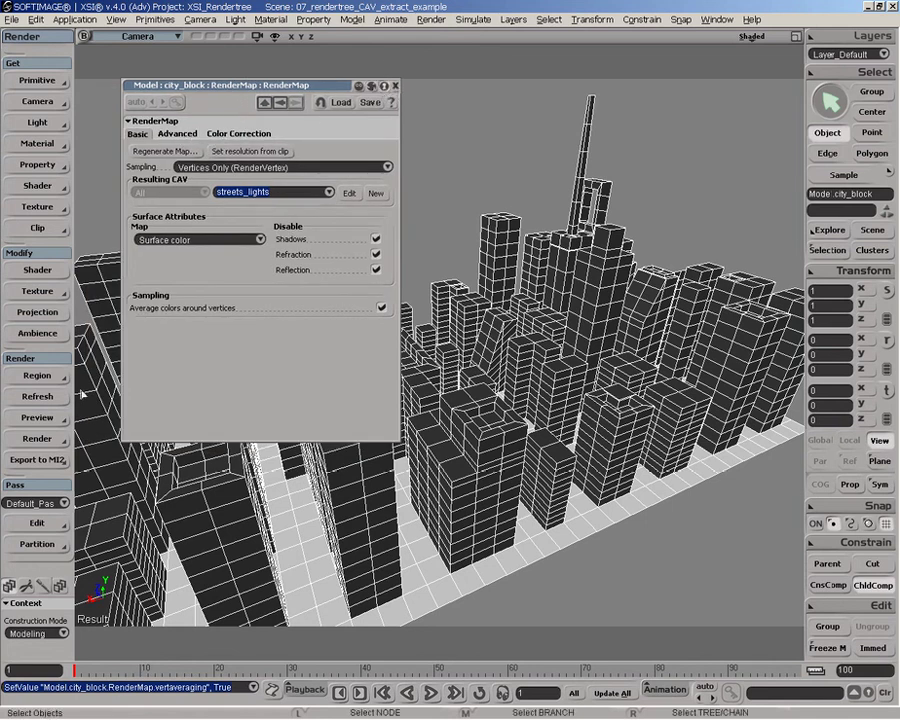
{"action": "left_click", "coordinate": [40, 376]}
{"action": "left_click", "coordinate": [160, 541]}
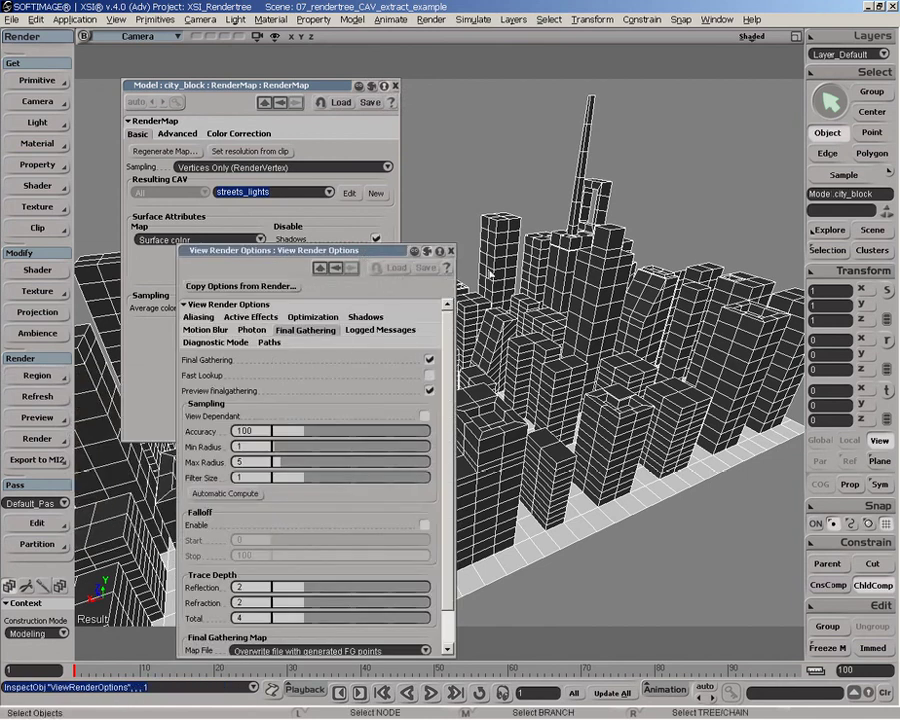
{"action": "key", "text": "Escape"}
{"action": "left_click", "coordinate": [58, 439]}
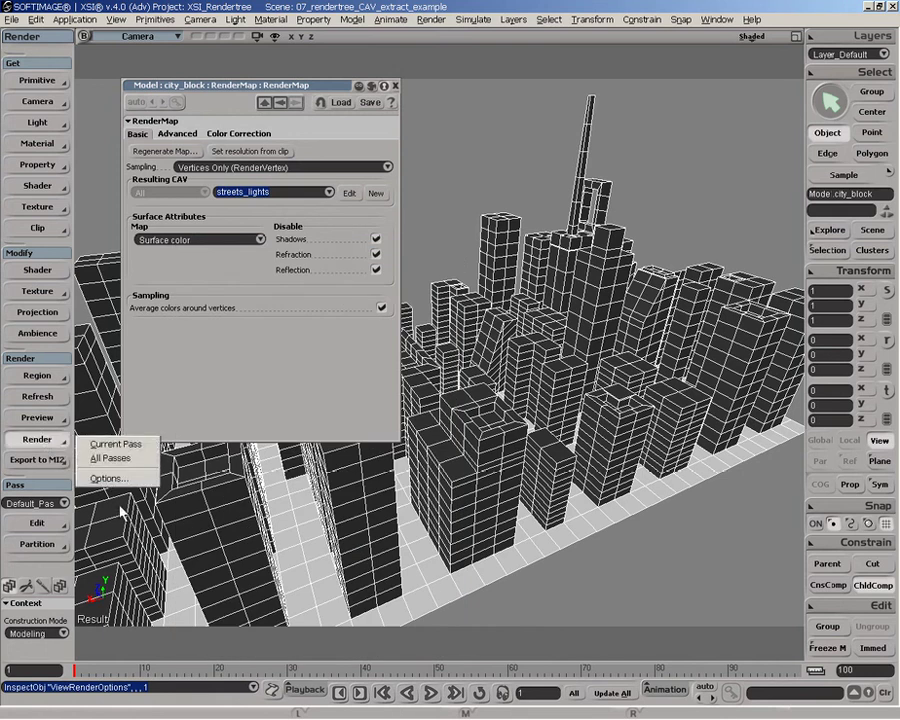
{"action": "left_click", "coordinate": [104, 476]}
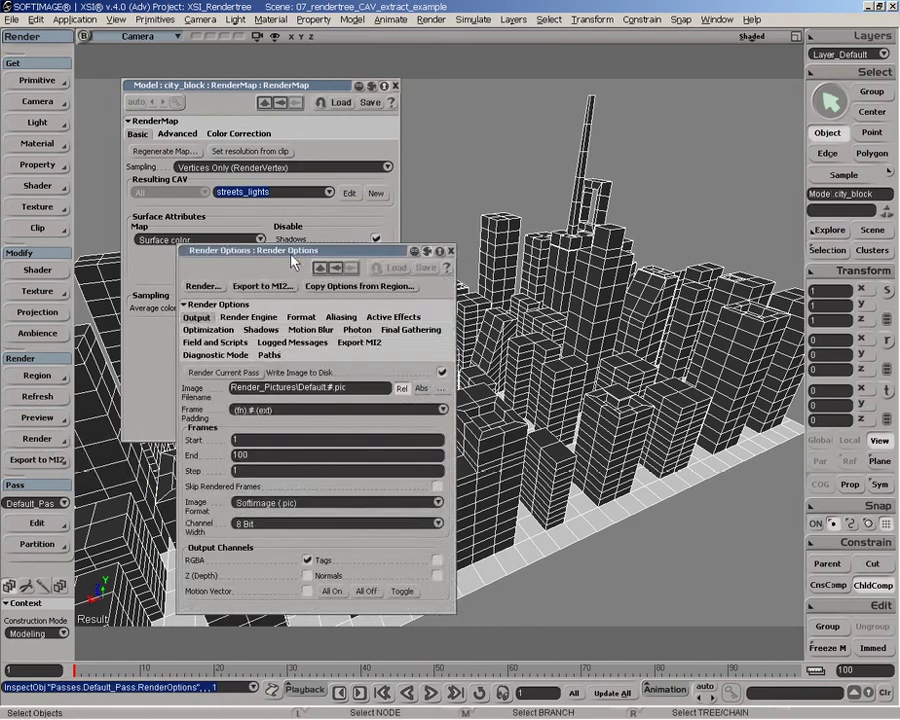
{"action": "left_click_drag", "start_coordinate": [290, 250], "coordinate": [575, 154]}
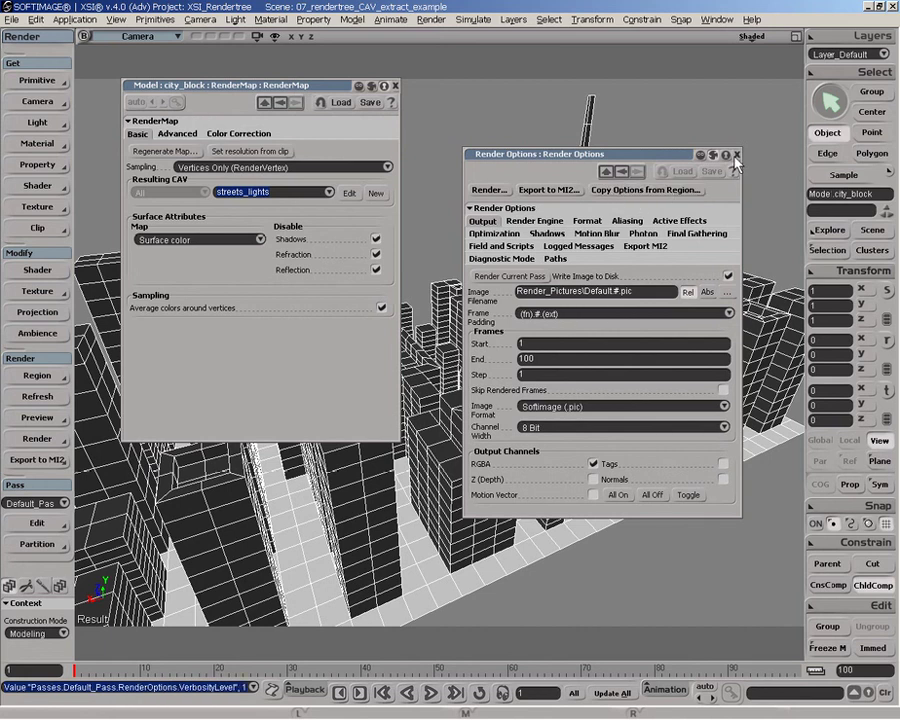
{"action": "left_click", "coordinate": [690, 236]}
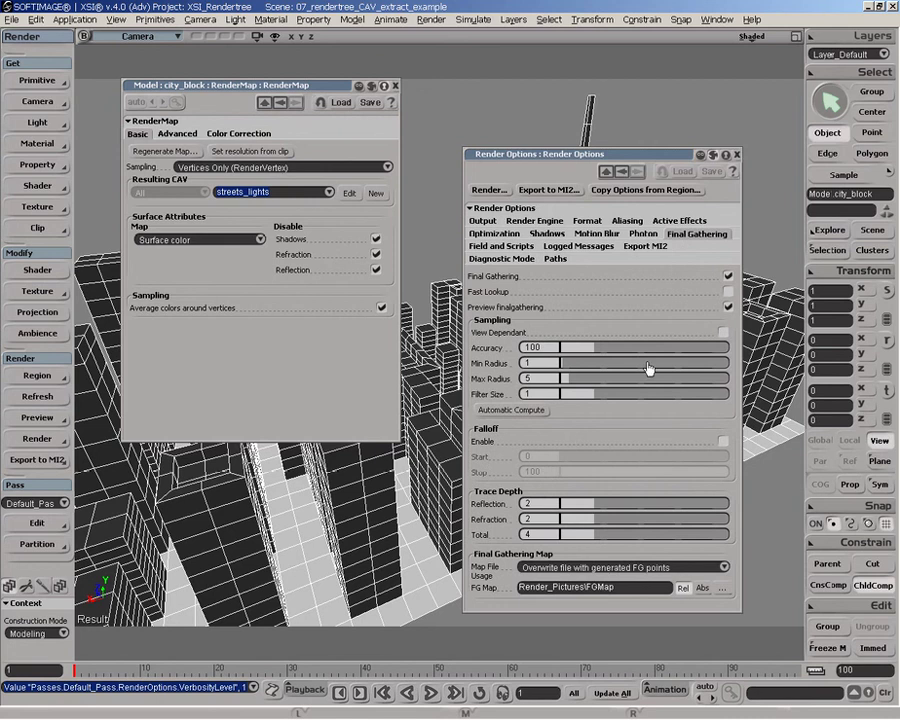
{"action": "left_click", "coordinate": [736, 156]}
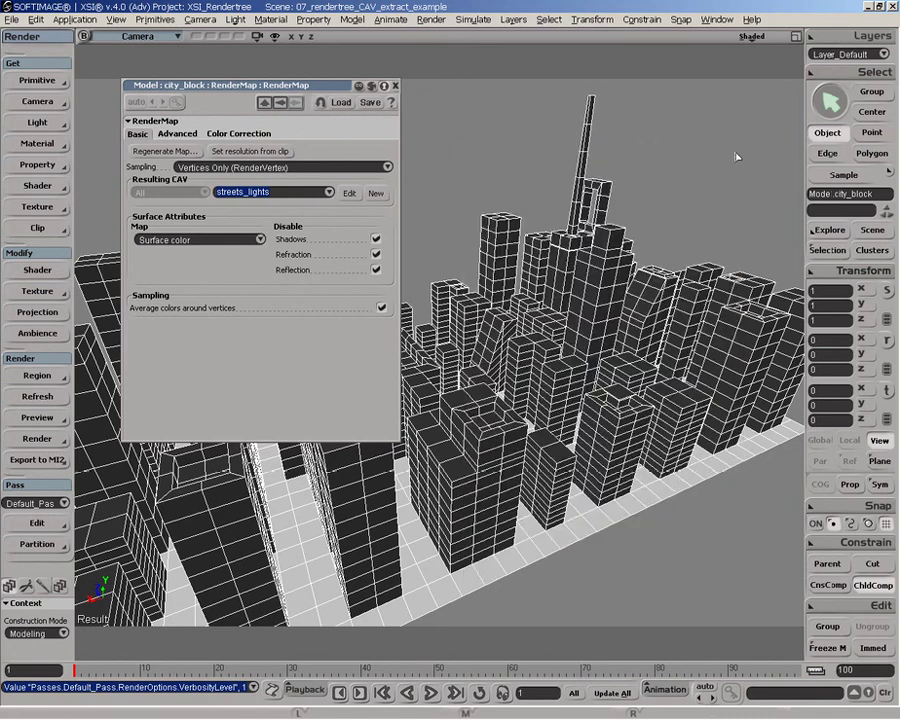